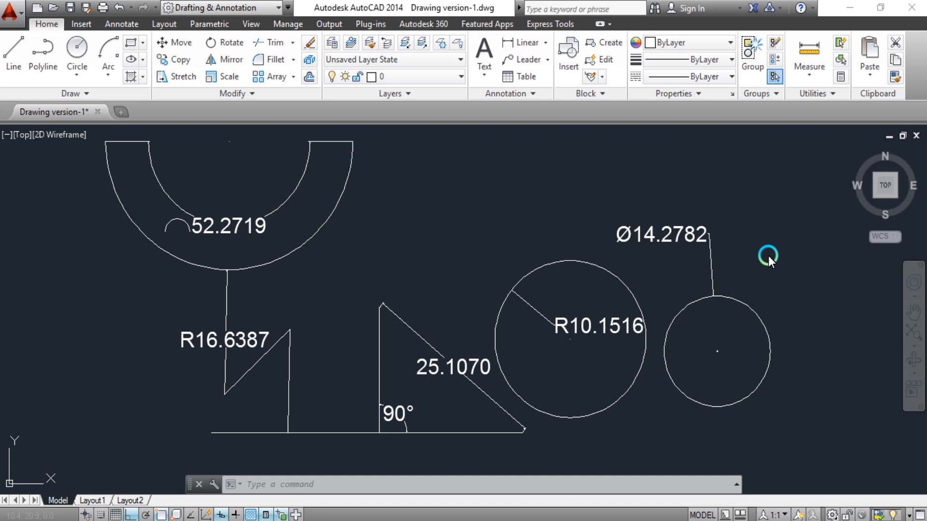
# Step: Examine the dimensioned arcs, triangle and circles in the drawing
pyautogui.scroll(5, 361, 323)
pyautogui.scroll(4, 419, 264)
pyautogui.scroll(-8, 419, 265)
pyautogui.scroll(6, 647, 384)
pyautogui.scroll(-6, 636, 384)
pyautogui.scroll(5, 536, 287)
pyautogui.scroll(-1, 466, 277)
pyautogui.scroll(-3, 463, 273)
pyautogui.moveTo(481, 290)
pyautogui.mouseDown(button='middle')
pyautogui.moveTo(463, 308)
pyautogui.moveTo(458, 349)
pyautogui.mouseUp(button='middle')
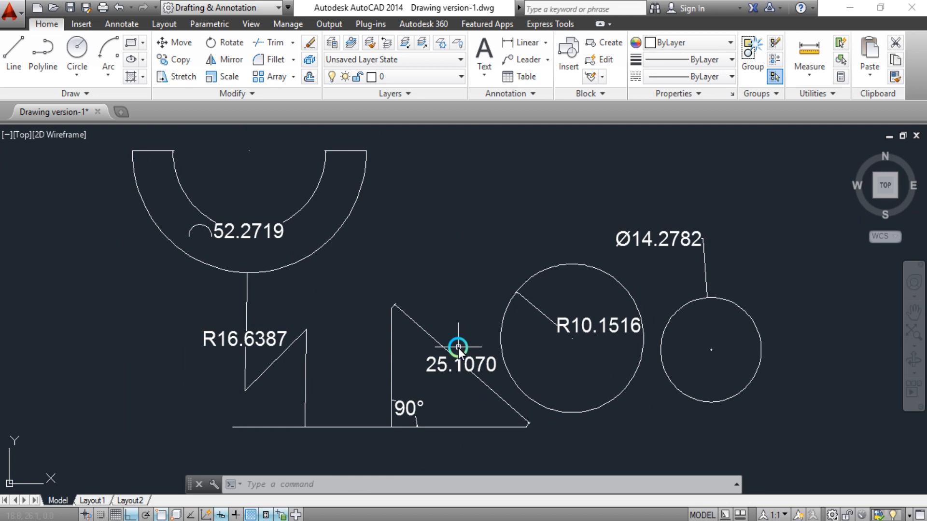
# Step: Open the Dimension Style Manager, preview the Annotative style, and select the Standard style
pyautogui.write('D')
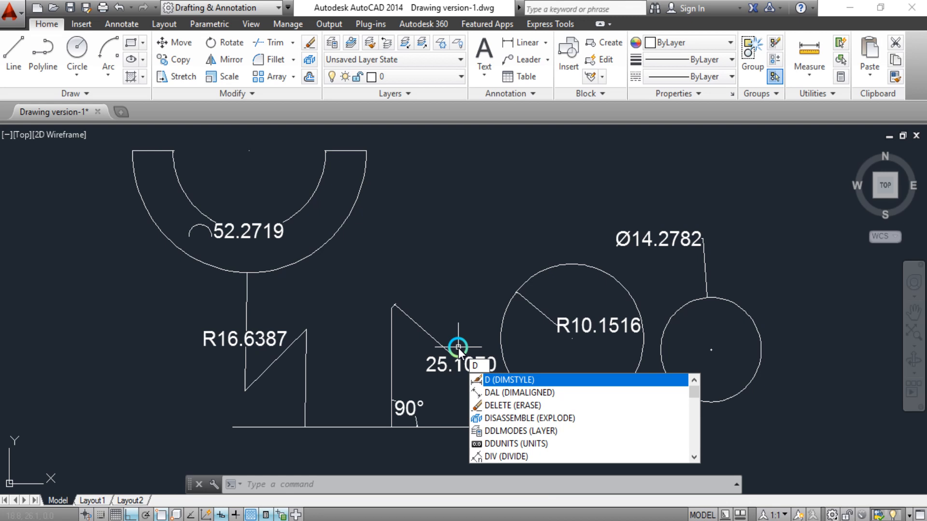
pyautogui.press('Return')
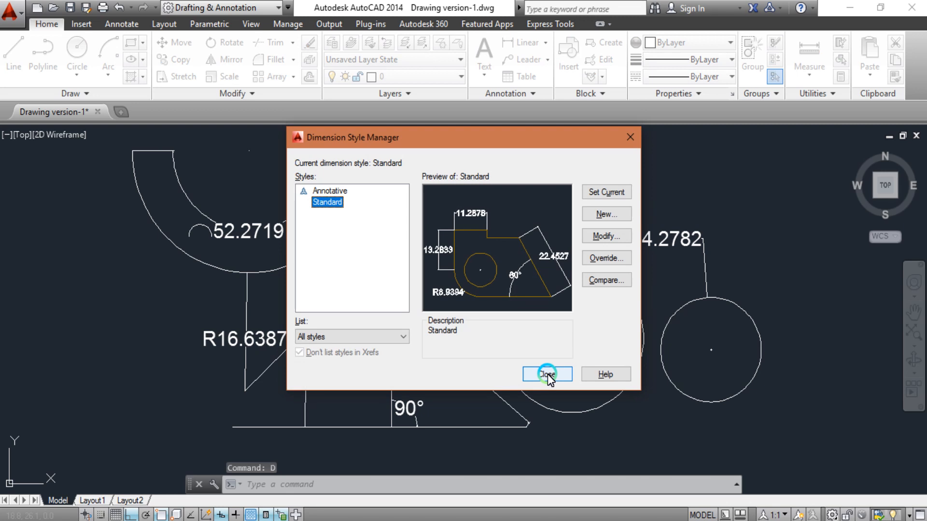
pyautogui.click(330, 191)
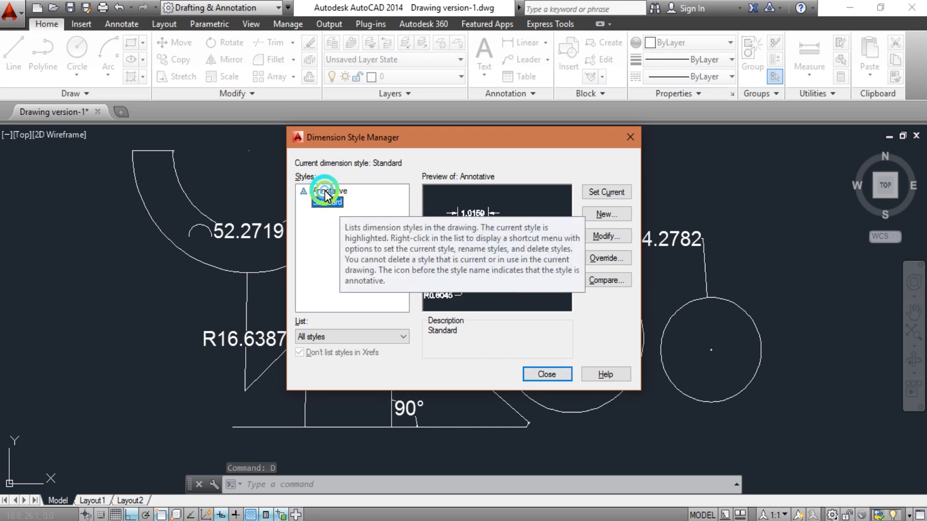
pyautogui.click(333, 202)
pyautogui.click(330, 192)
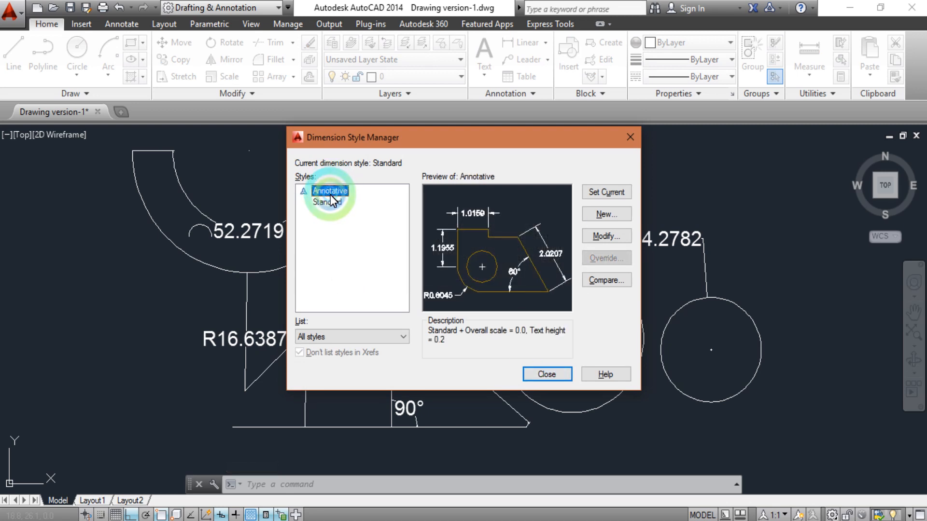
pyautogui.click(333, 202)
pyautogui.click(603, 236)
pyautogui.click(606, 215)
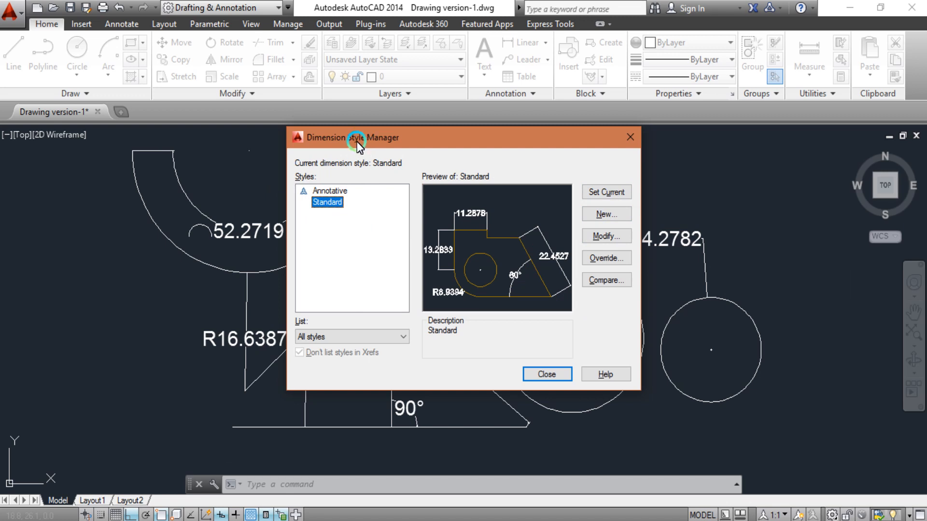
pyautogui.click(605, 213)
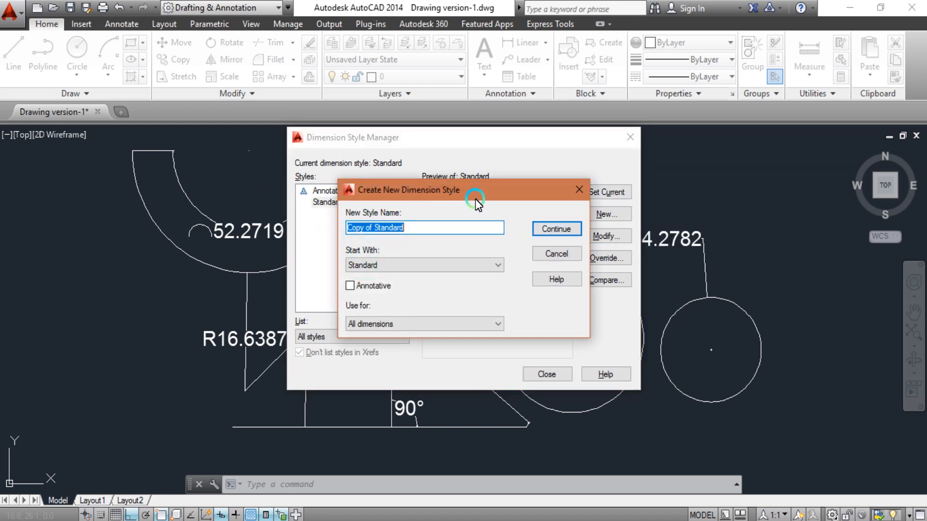
pyautogui.click(555, 253)
# Step: Modify the Standard dimension style, setting the precision of its linear primary units to 0.0
pyautogui.click(328, 202)
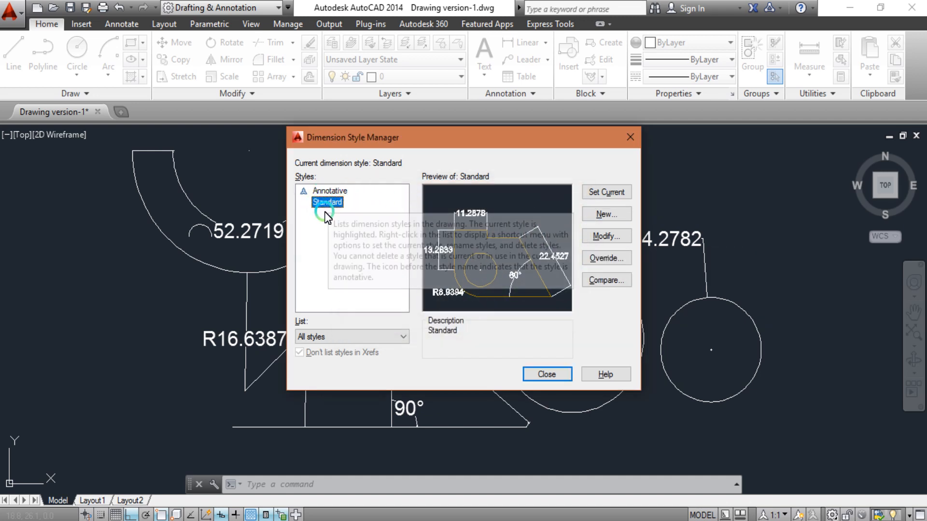
pyautogui.click(603, 236)
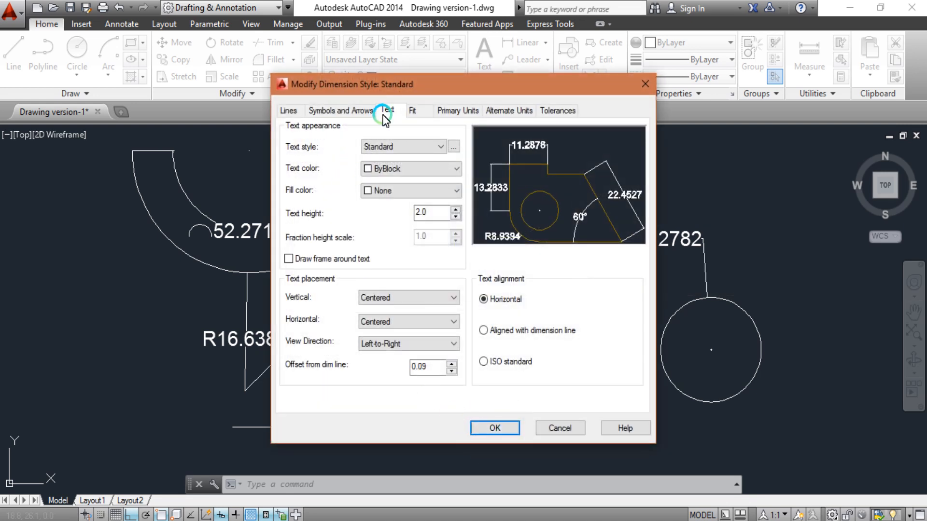
pyautogui.click(446, 111)
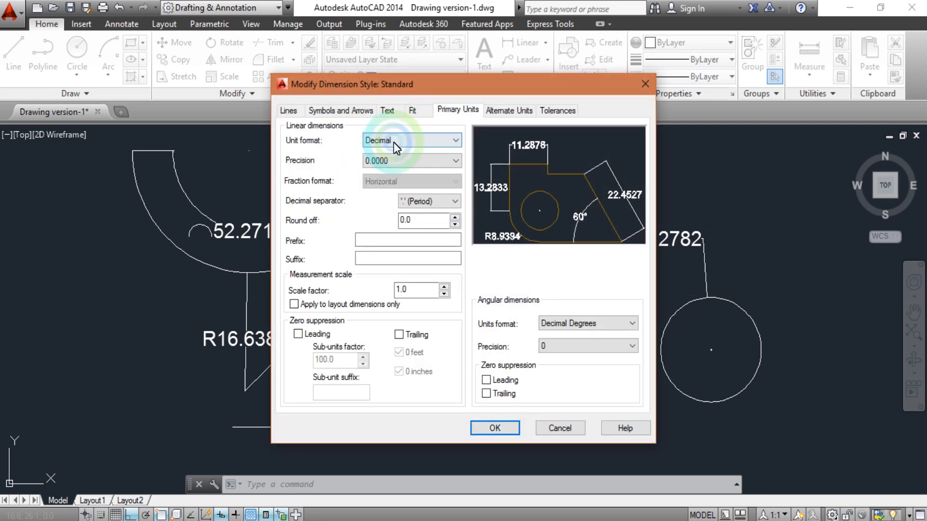
pyautogui.moveTo(366, 86); pyautogui.dragTo(504, 93)
pyautogui.click(523, 170)
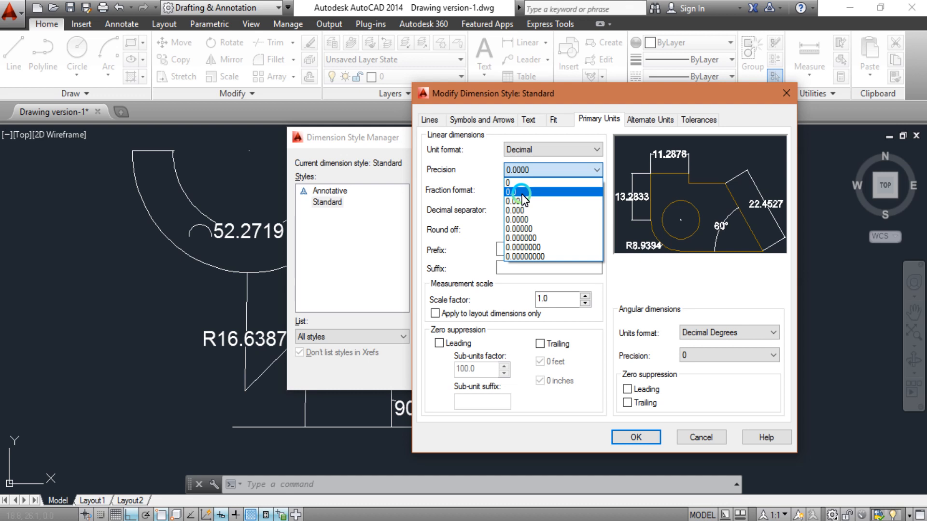
pyautogui.click(521, 193)
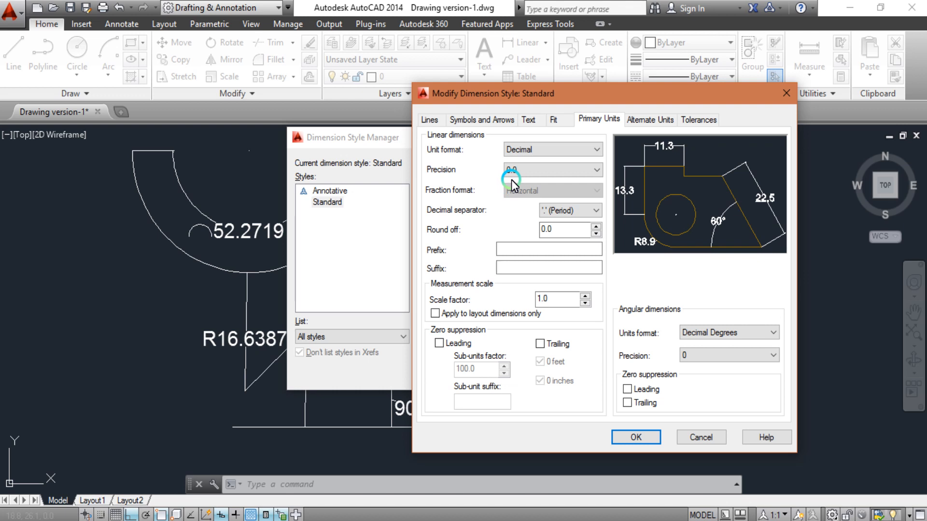
# Step: Review the unit formats available for linear dimensions, keeping Decimal
pyautogui.click(528, 147)
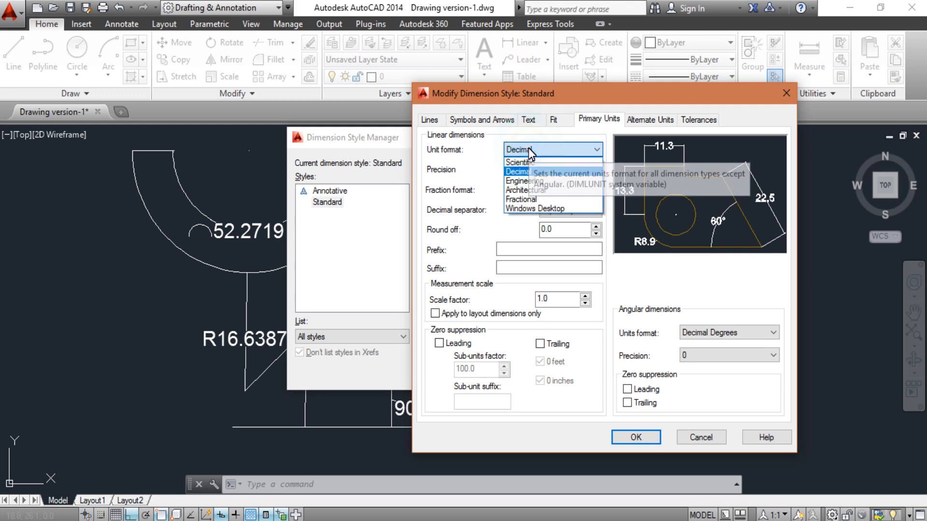
pyautogui.click(538, 190)
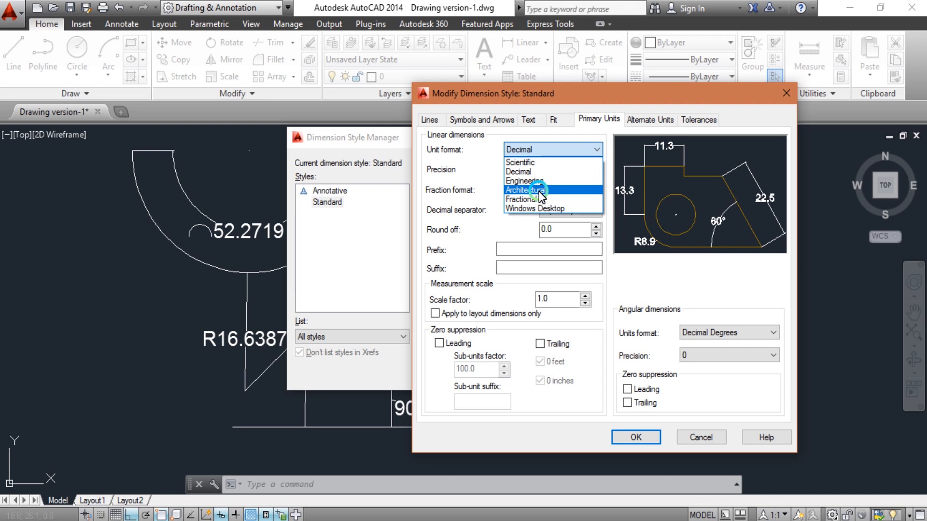
pyautogui.click(469, 167)
pyautogui.click(531, 150)
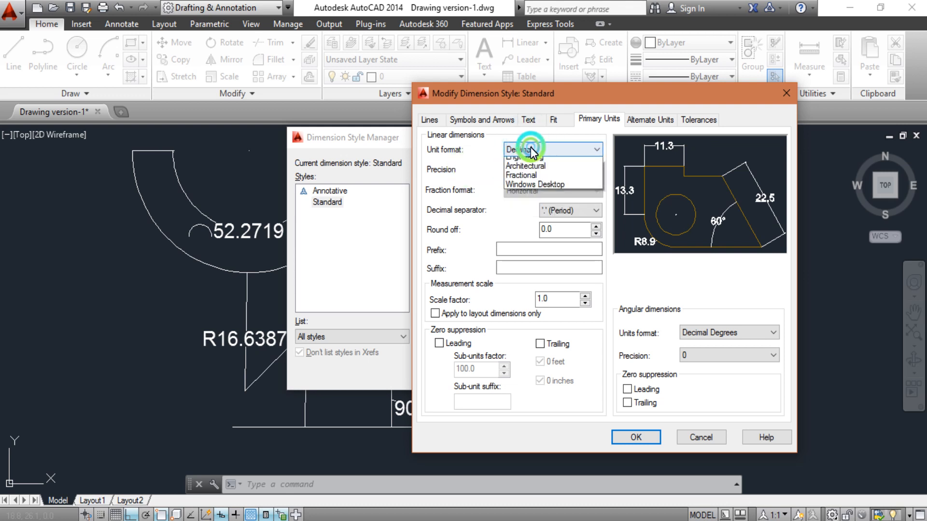
pyautogui.click(463, 174)
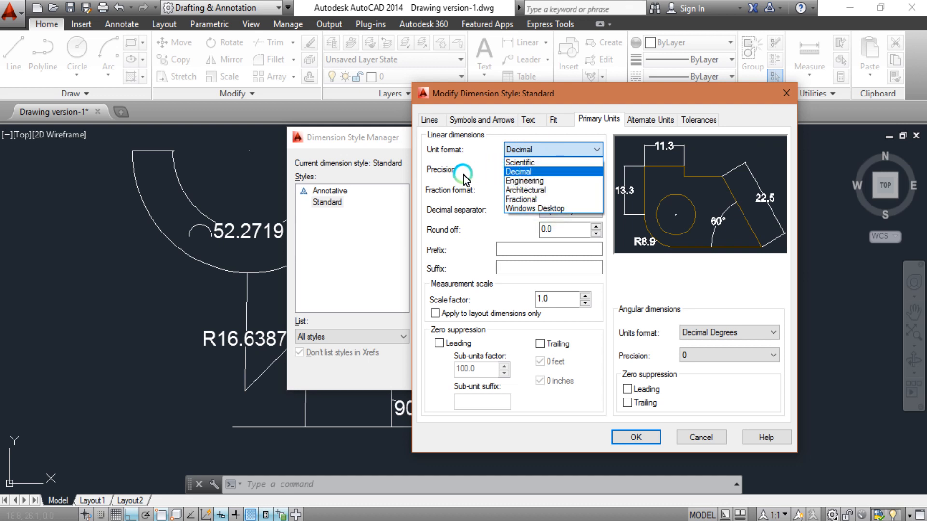
# Step: Set the text color of the Standard dimension style to Red
pyautogui.click(562, 122)
pyautogui.click(527, 121)
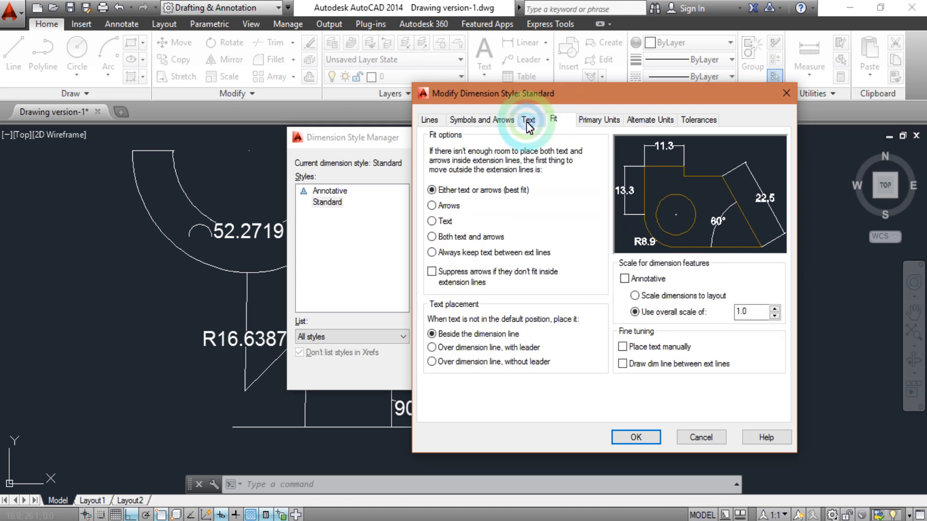
pyautogui.click(538, 125)
pyautogui.click(661, 166)
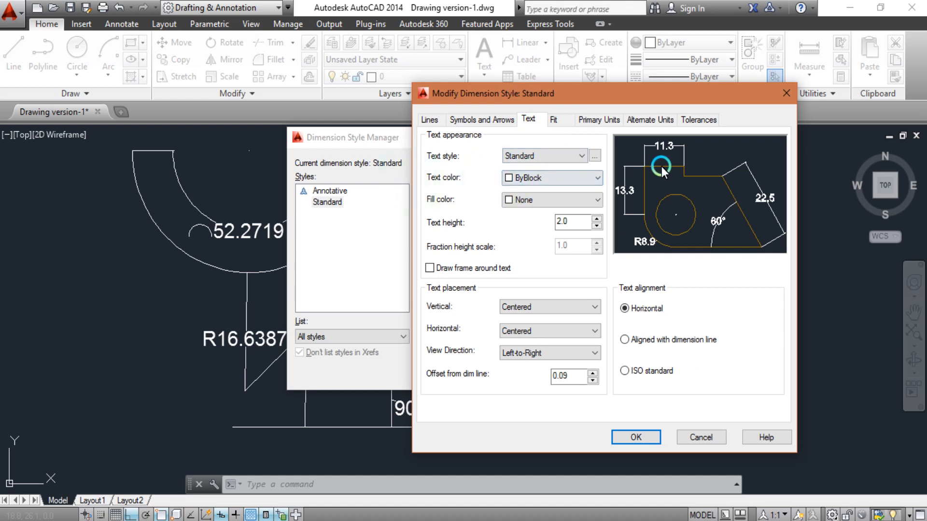
pyautogui.click(570, 182)
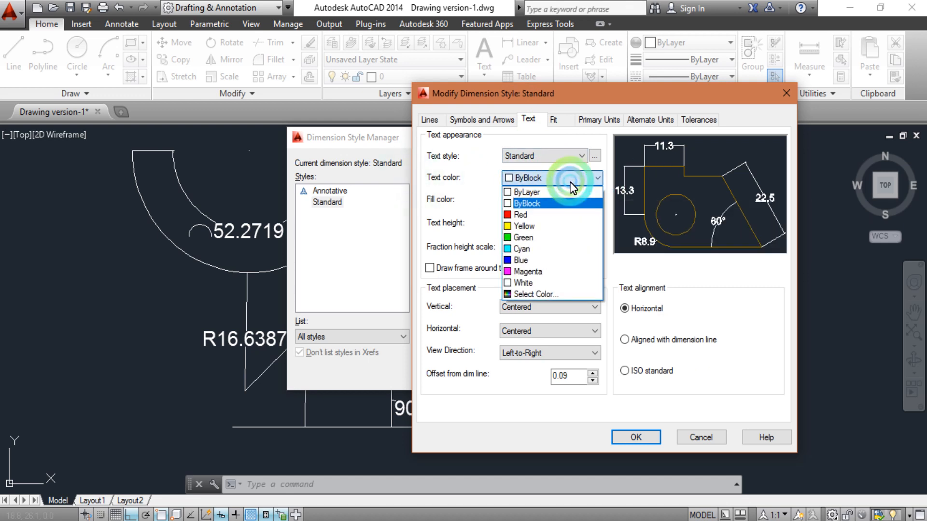
pyautogui.click(520, 261)
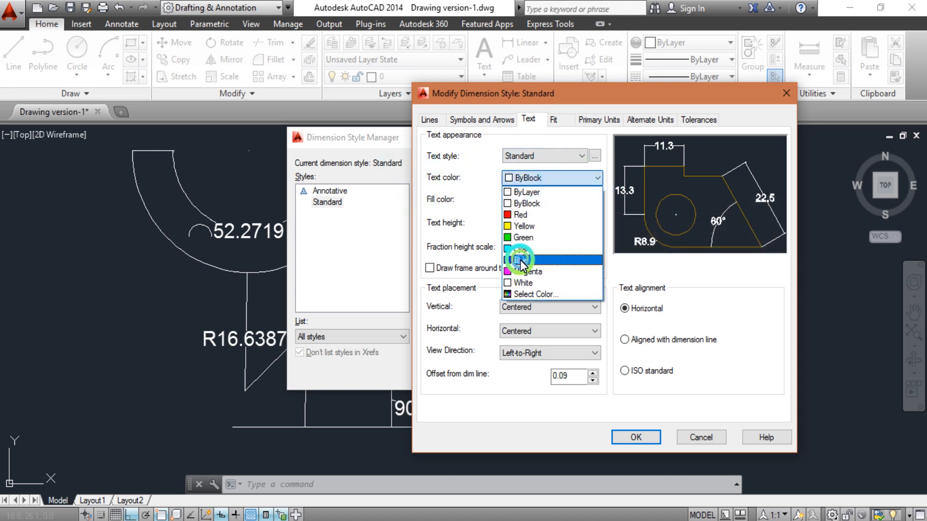
pyautogui.click(559, 179)
pyautogui.click(525, 214)
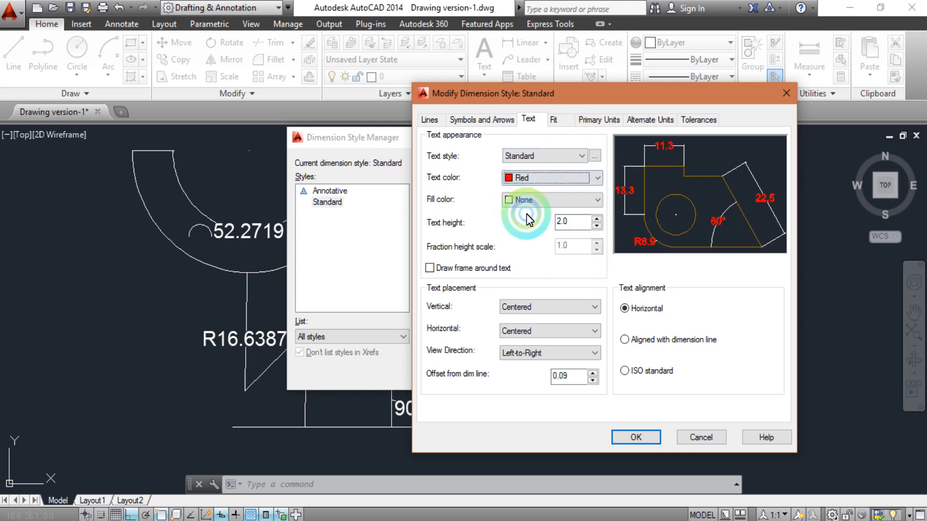
# Step: Set the fill color behind the dimension text to Yellow
pyautogui.click(592, 199)
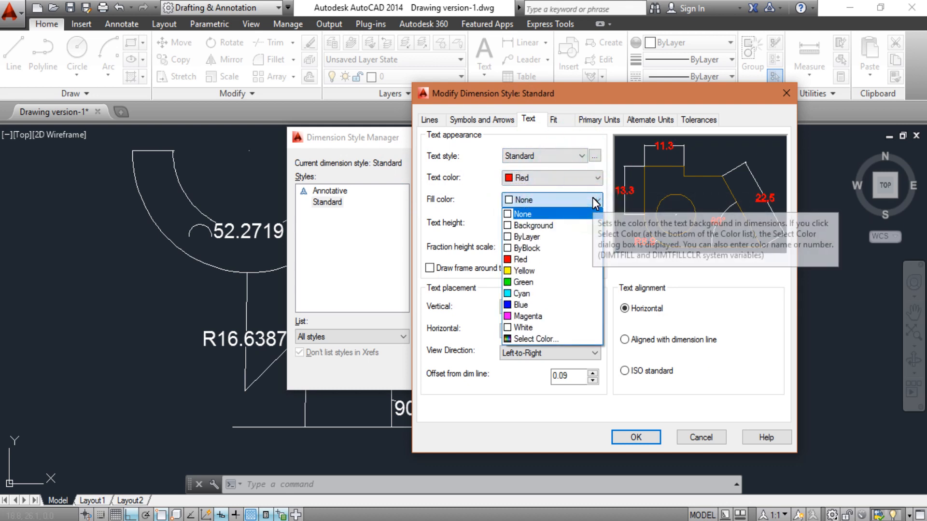
pyautogui.click(537, 247)
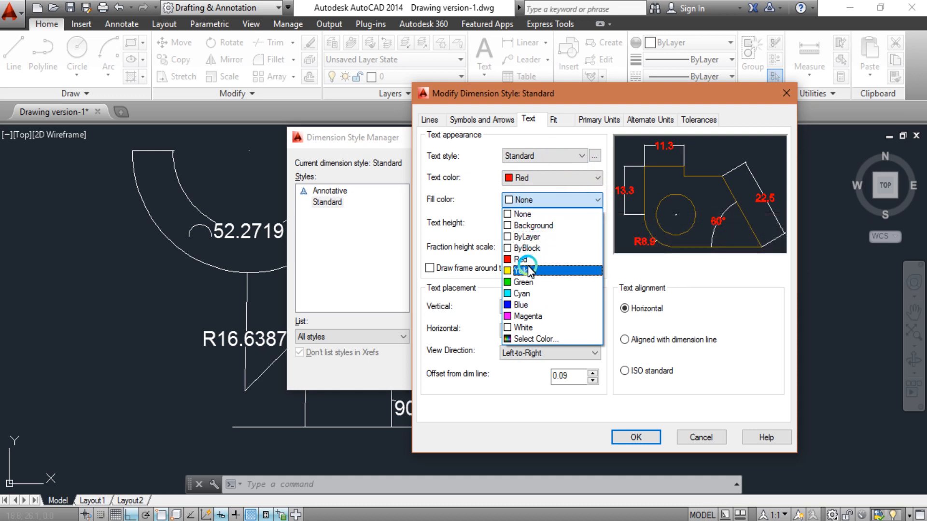
pyautogui.click(528, 267)
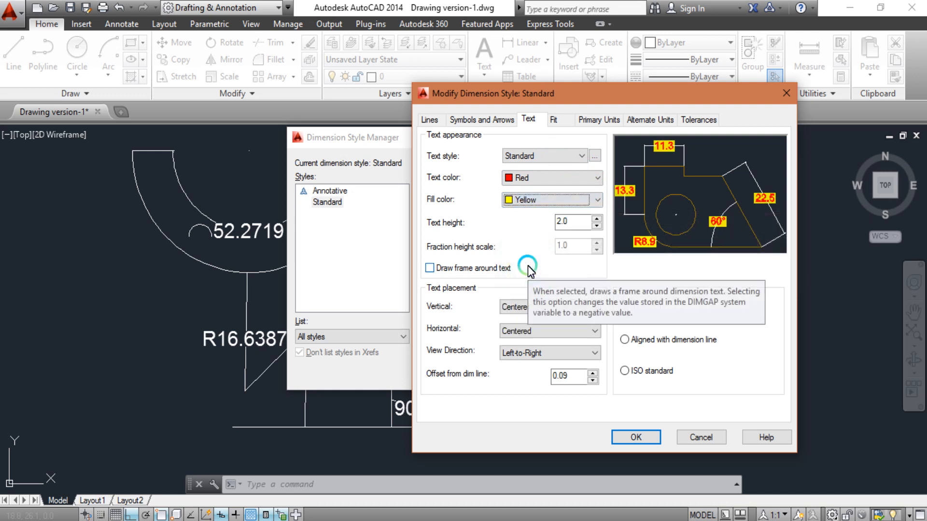
pyautogui.click(712, 214)
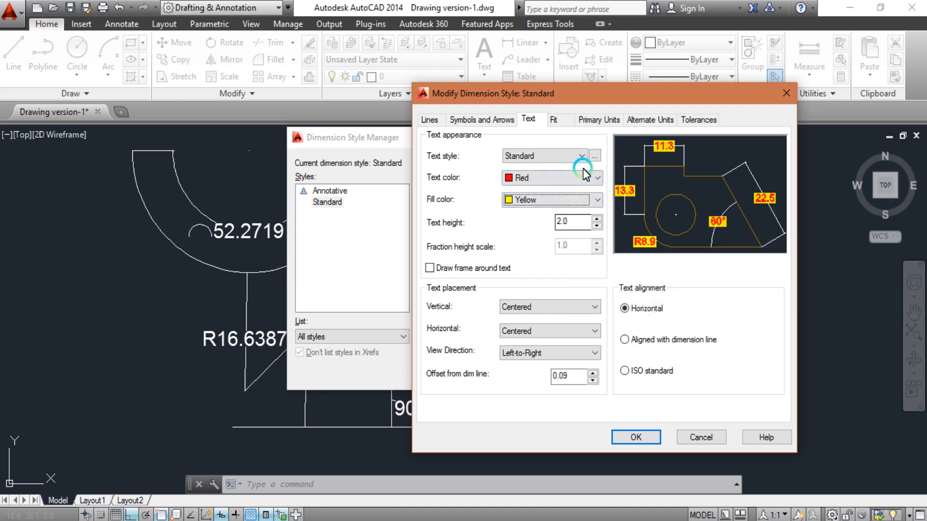
# Step: Enable drawing a frame around the dimension text and set its fill color to None
pyautogui.doubleClick(561, 222)
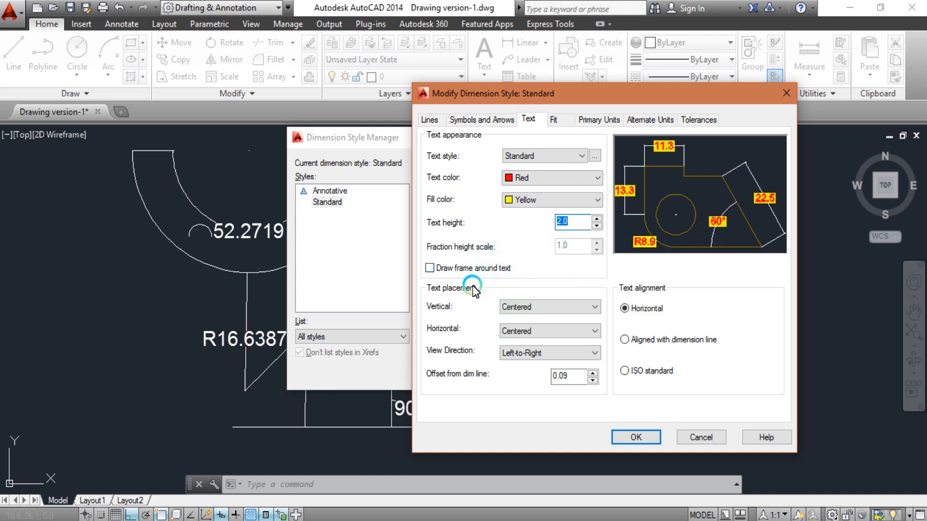
pyautogui.click(429, 268)
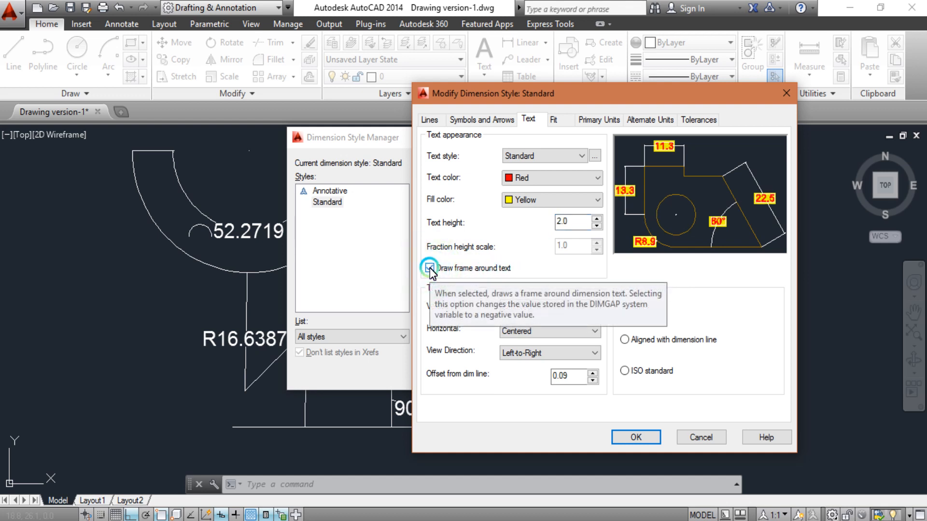
pyautogui.click(547, 201)
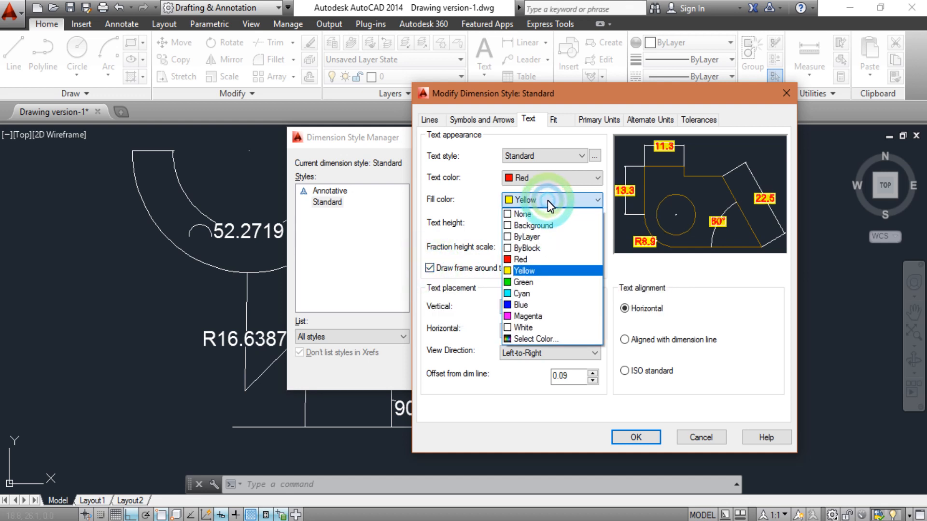
pyautogui.click(523, 213)
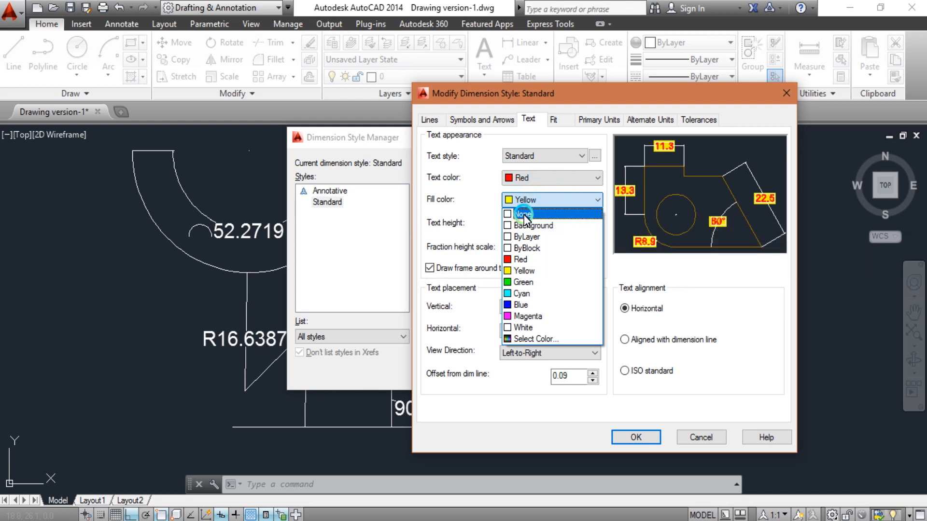
pyautogui.click(436, 268)
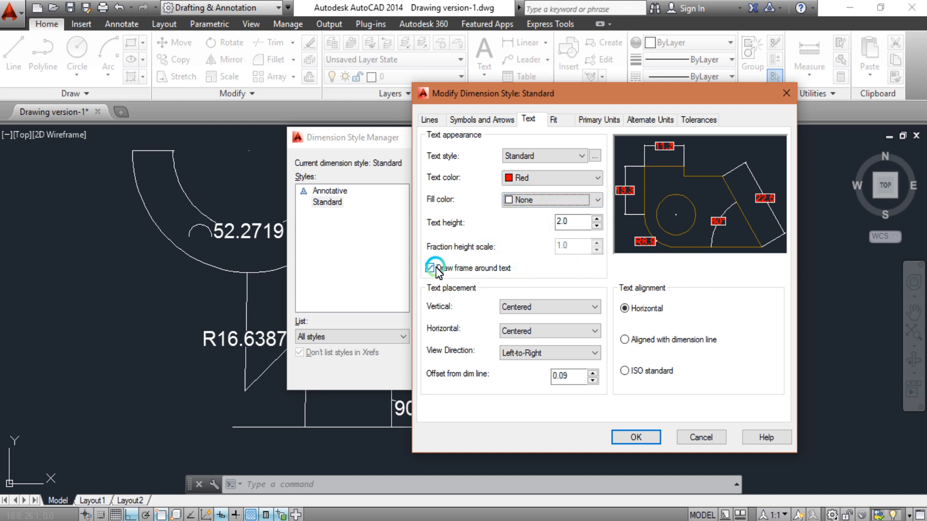
pyautogui.click(433, 269)
pyautogui.click(435, 270)
pyautogui.click(437, 270)
pyautogui.click(439, 271)
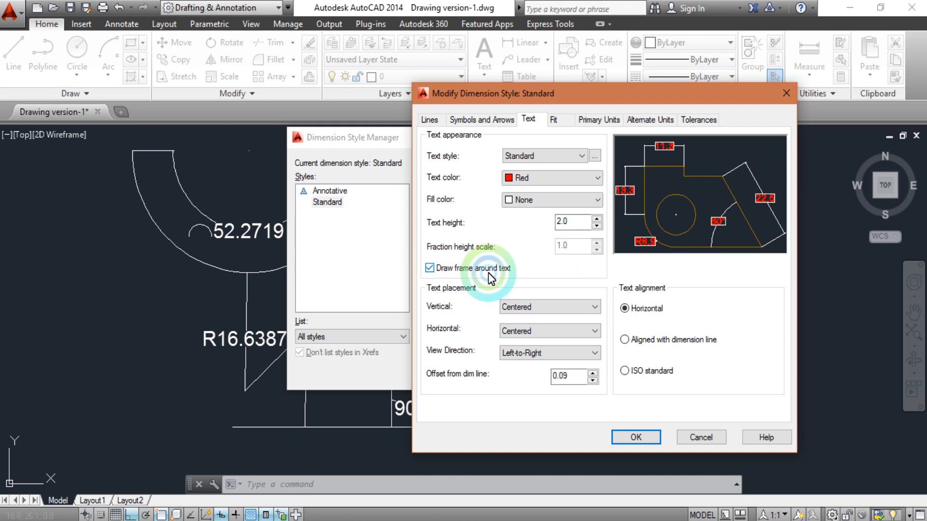
# Step: Try a Green fill color behind the framed dimension text and return it to None
pyautogui.click(548, 200)
pyautogui.click(544, 277)
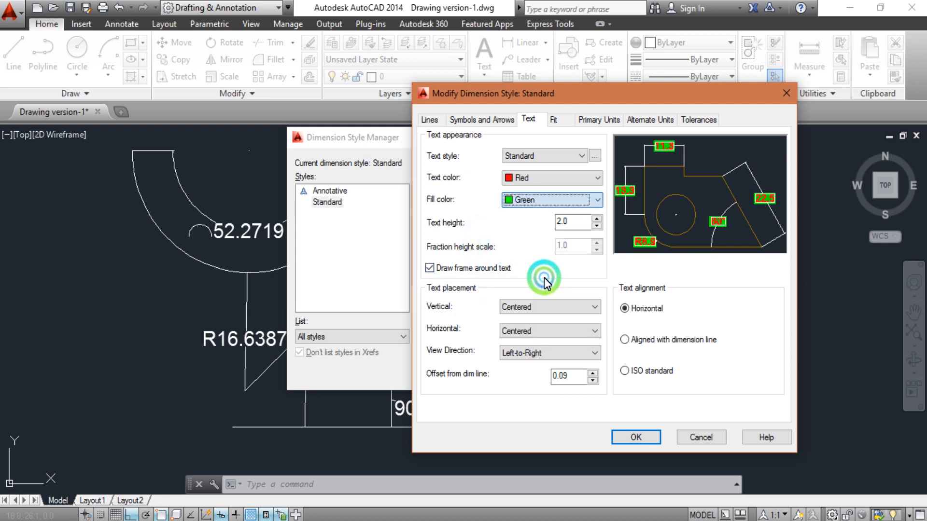
pyautogui.click(537, 201)
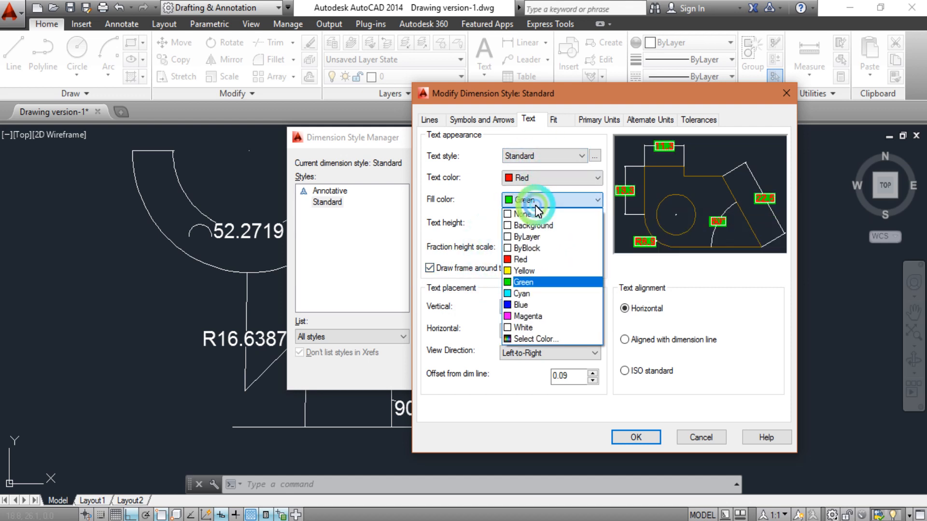
pyautogui.click(536, 214)
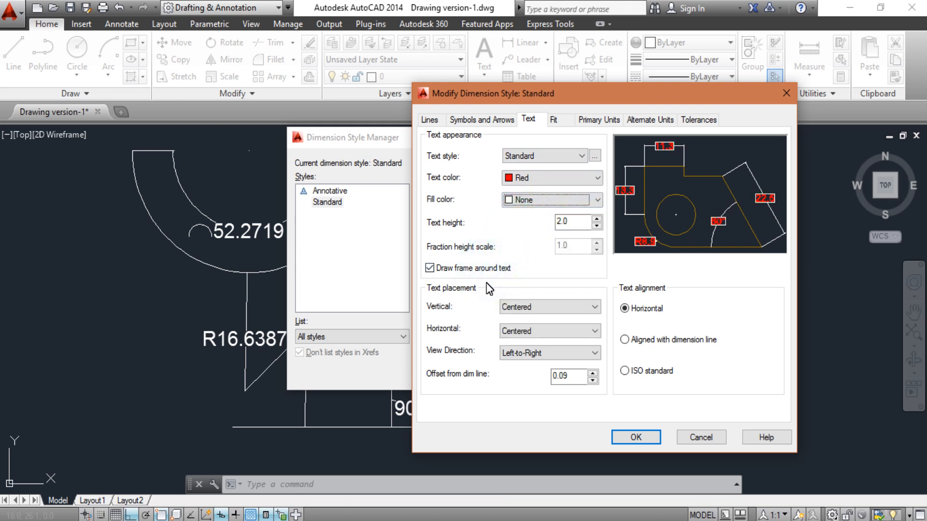
# Step: Set the text alignment of the Standard dimension style to Aligned with dimension line
pyautogui.click(540, 307)
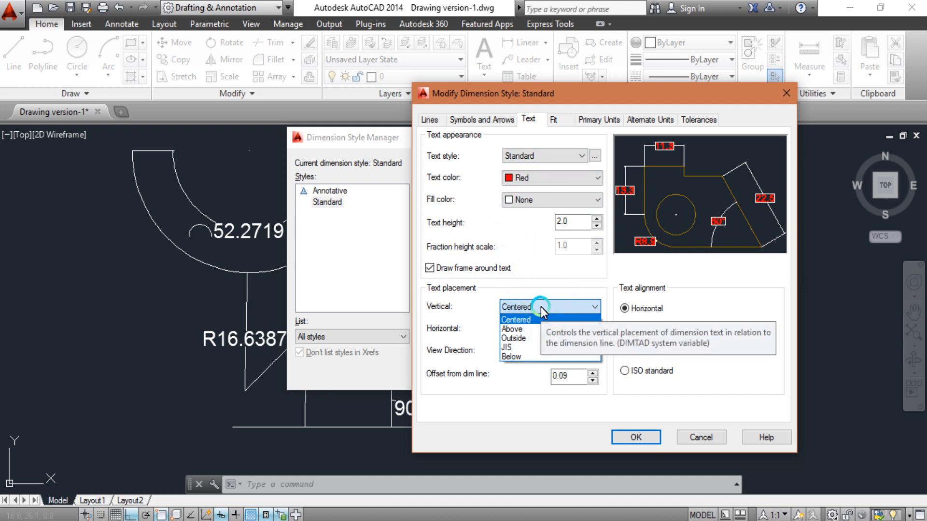
pyautogui.click(541, 306)
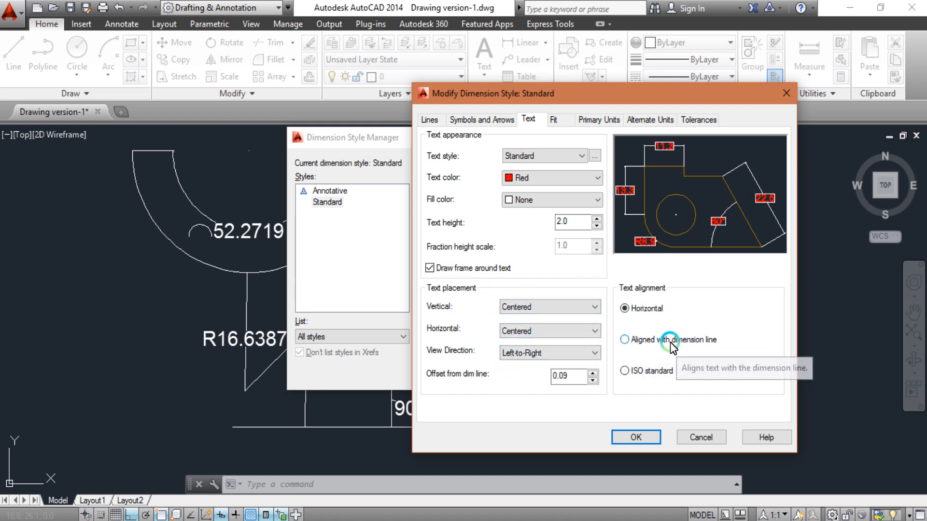
pyautogui.click(625, 341)
pyautogui.click(626, 309)
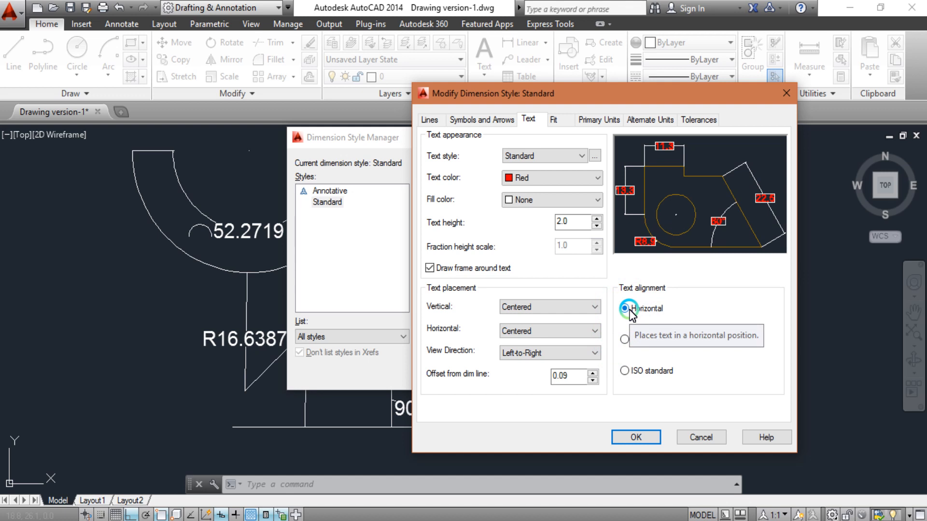
pyautogui.click(625, 370)
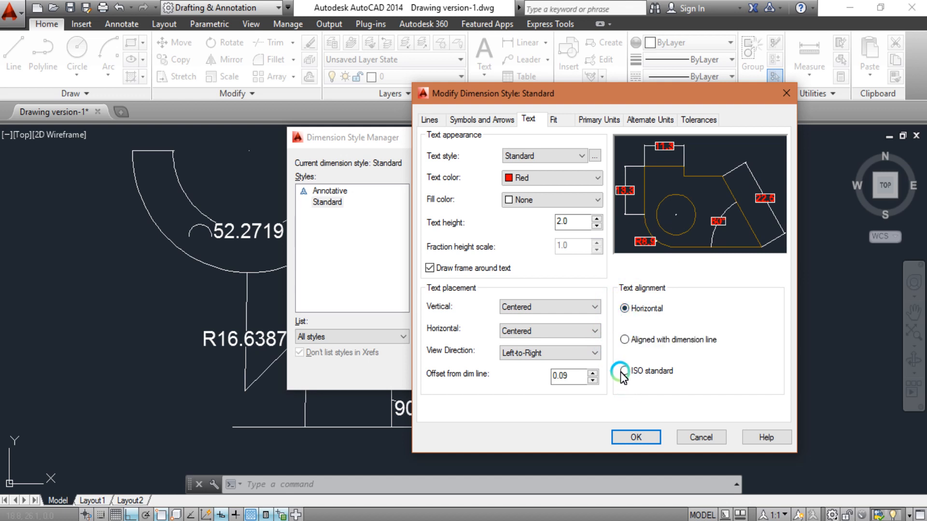
pyautogui.click(625, 339)
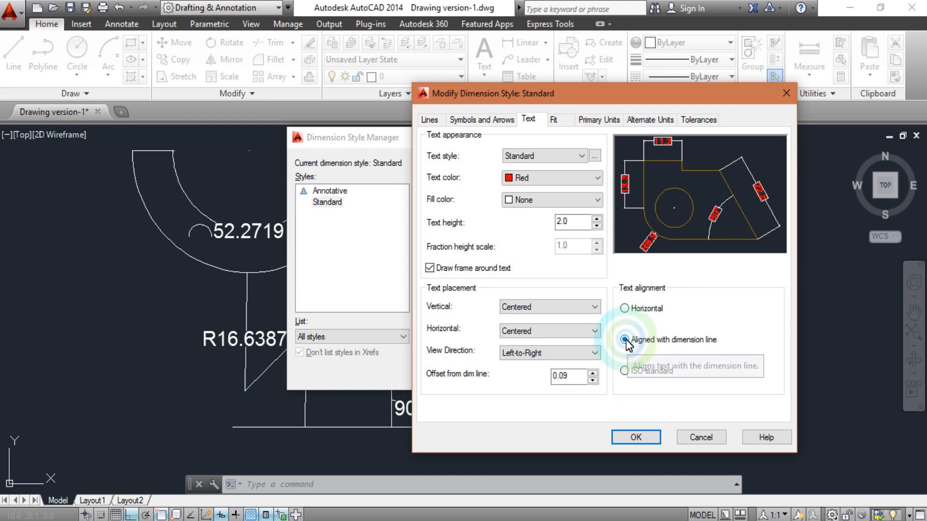
pyautogui.click(624, 389)
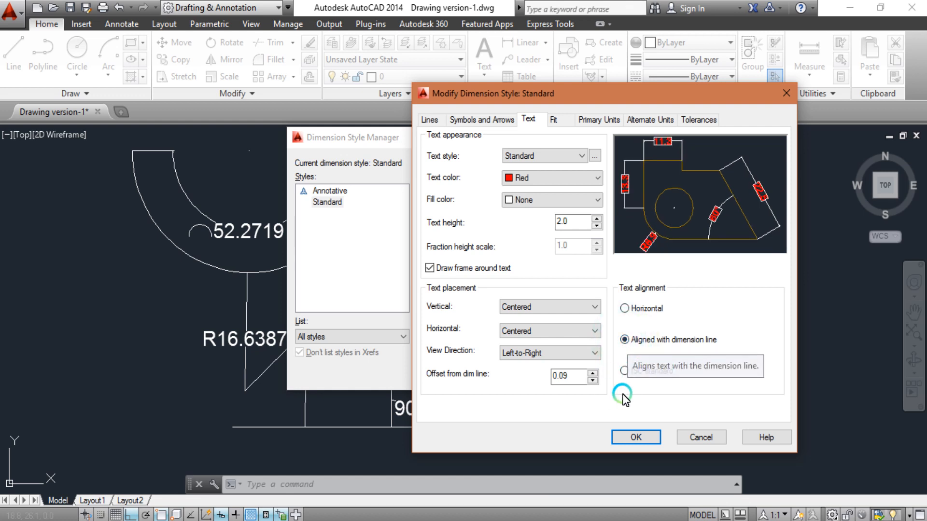
pyautogui.click(624, 309)
pyautogui.click(626, 341)
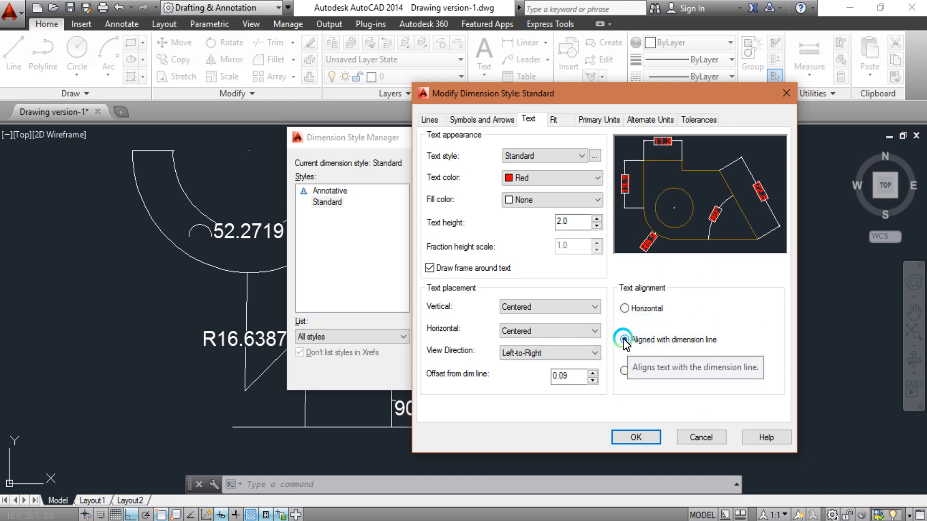
pyautogui.click(632, 320)
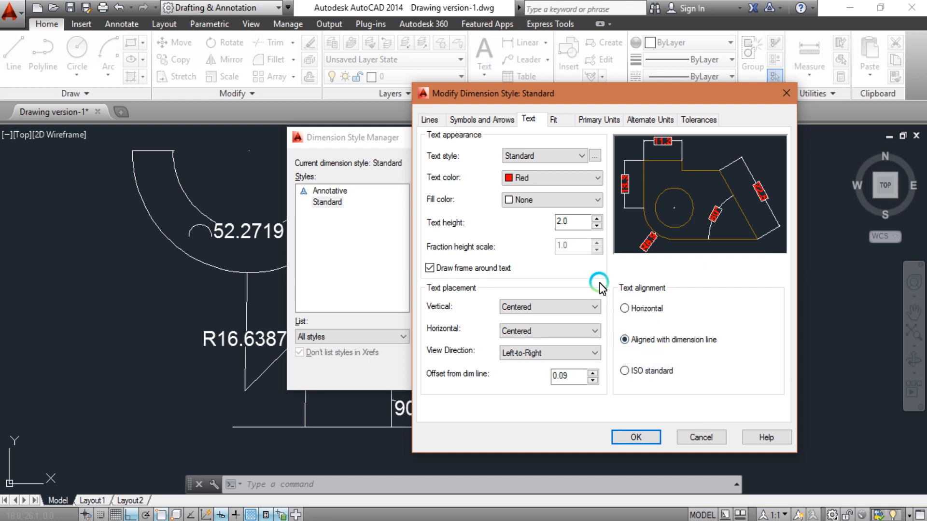
# Step: Set the first, second and leader arrowheads of the dimension style to Architectural tick
pyautogui.click(484, 120)
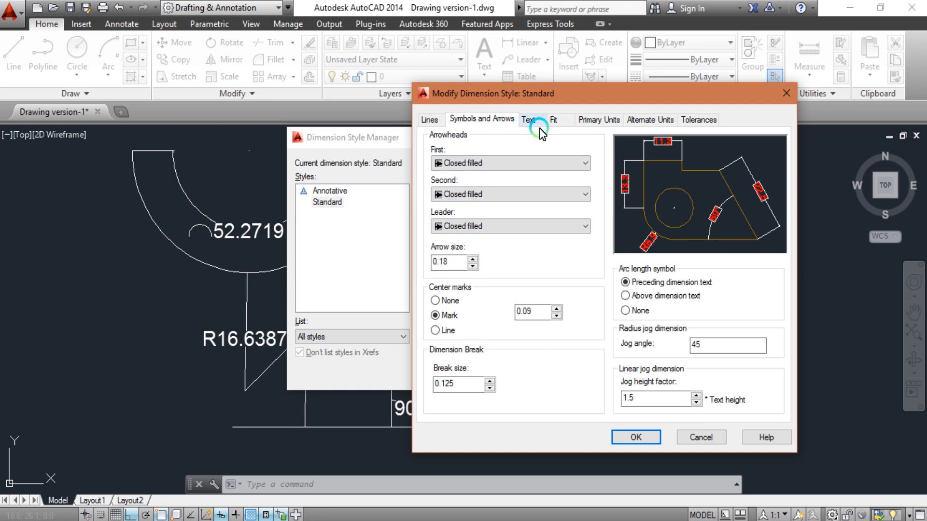
pyautogui.click(473, 163)
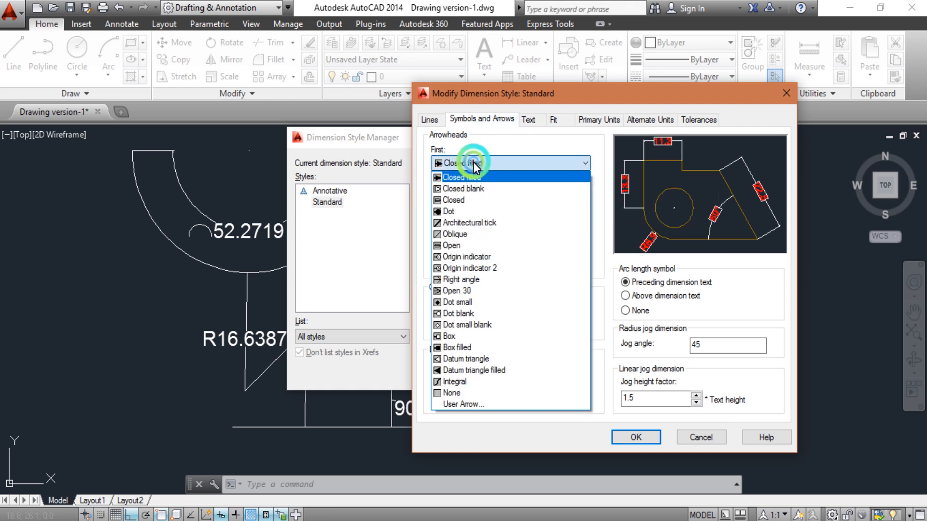
pyautogui.click(465, 228)
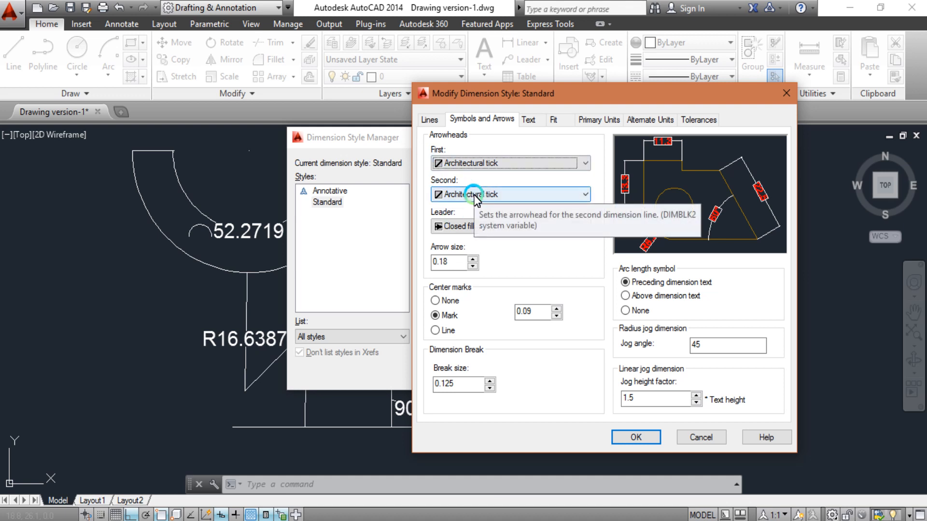
pyautogui.click(461, 226)
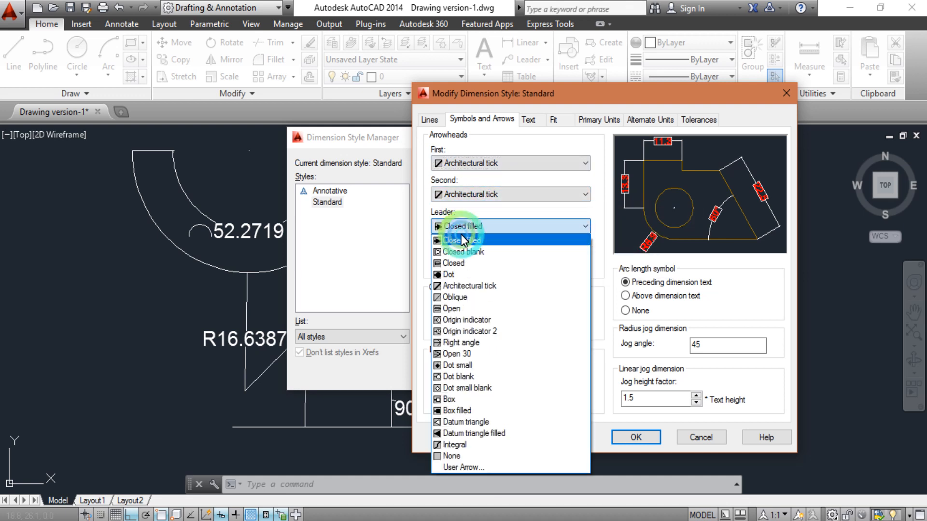
pyautogui.click(489, 286)
# Step: Set the arrow size of the dimension style to 0.5
pyautogui.doubleClick(443, 261)
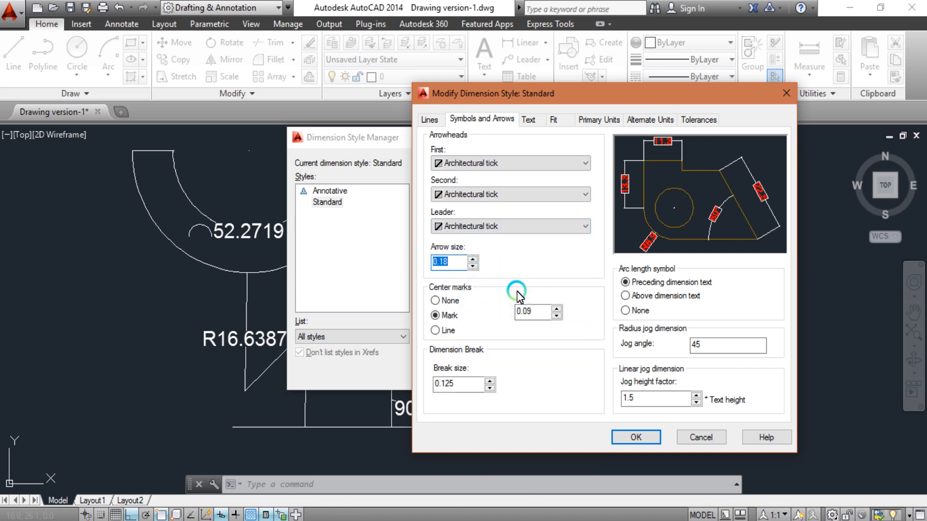
pyautogui.write('.5')
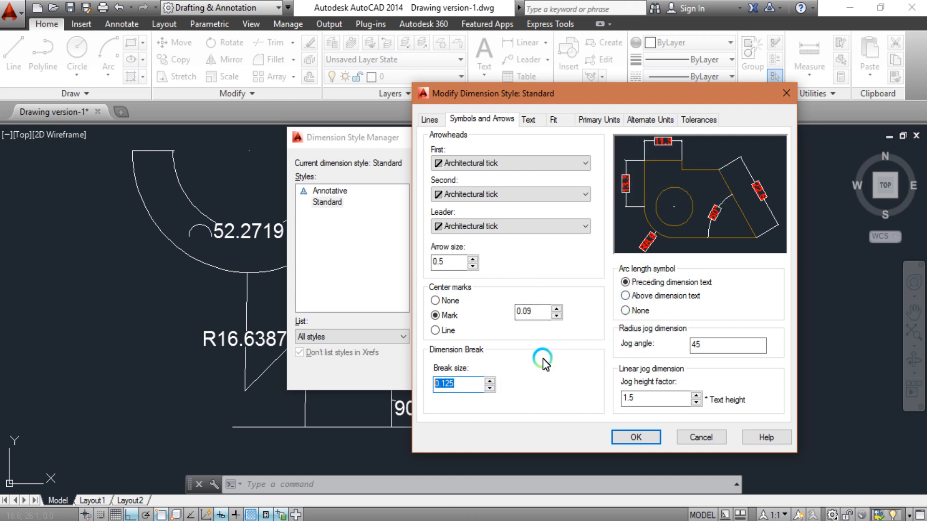
pyautogui.click(459, 384)
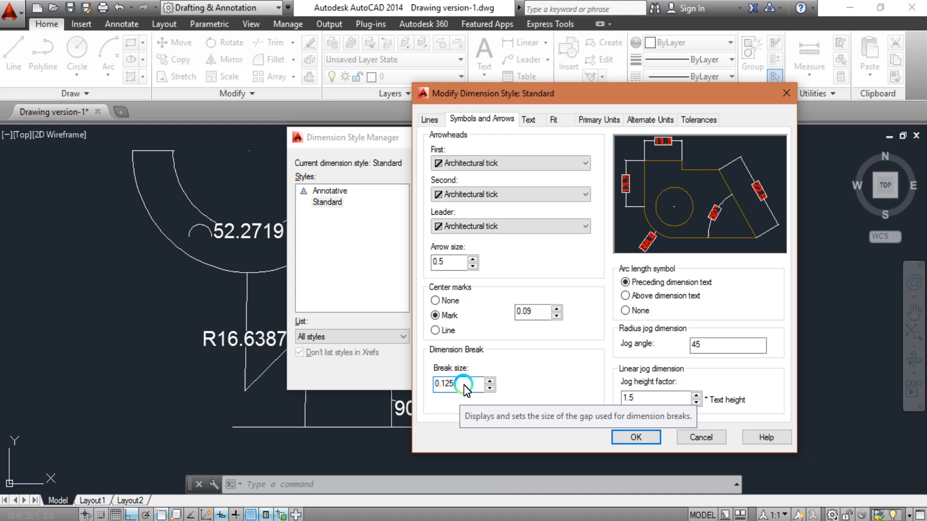
# Step: Set the color of the dimension lines in the Standard style to Yellow
pyautogui.click(428, 121)
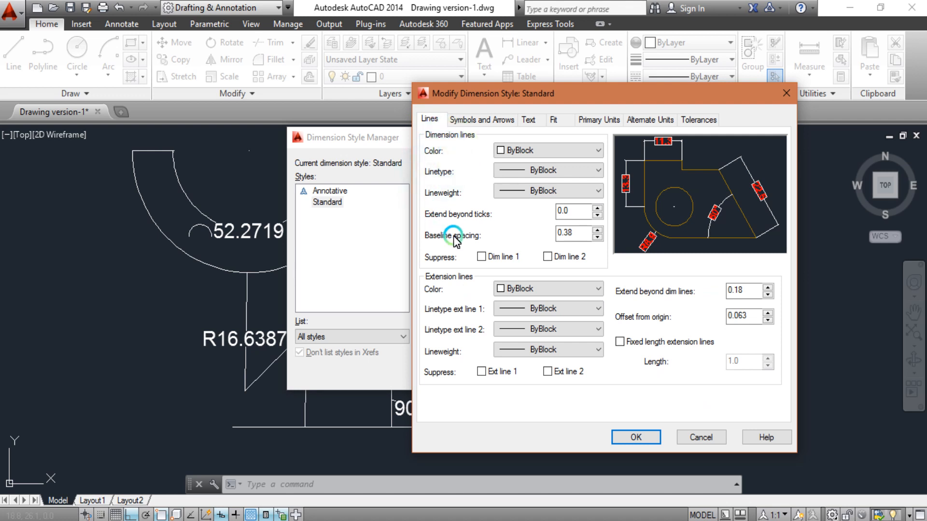
pyautogui.click(517, 152)
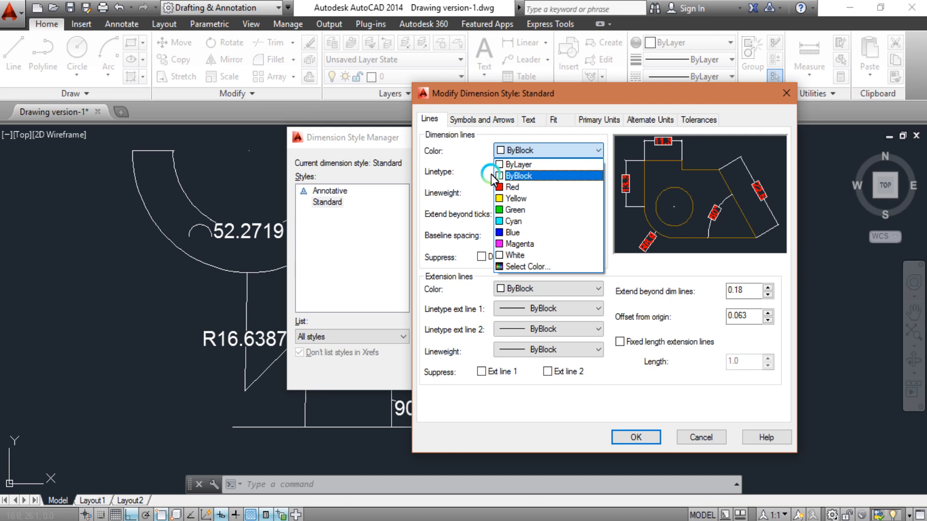
pyautogui.click(492, 94)
pyautogui.moveTo(514, 97); pyautogui.dragTo(480, 88)
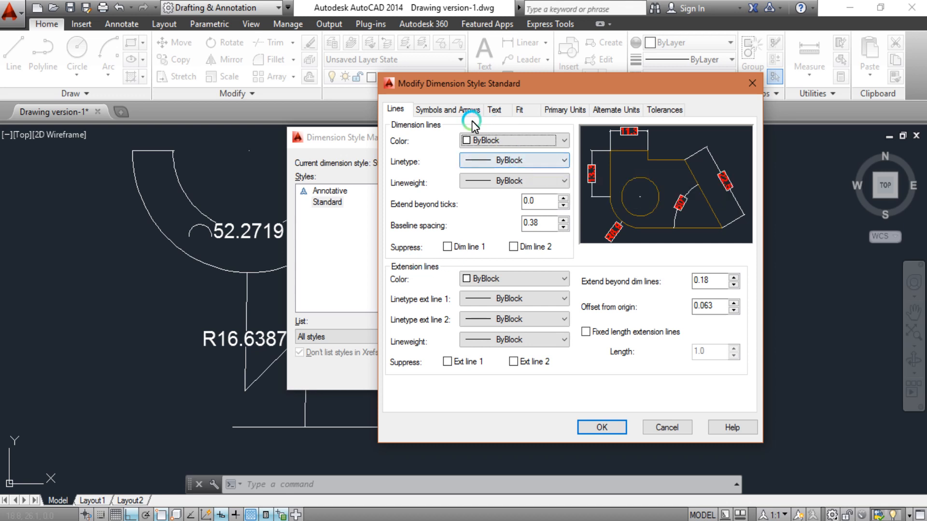
pyautogui.click(502, 141)
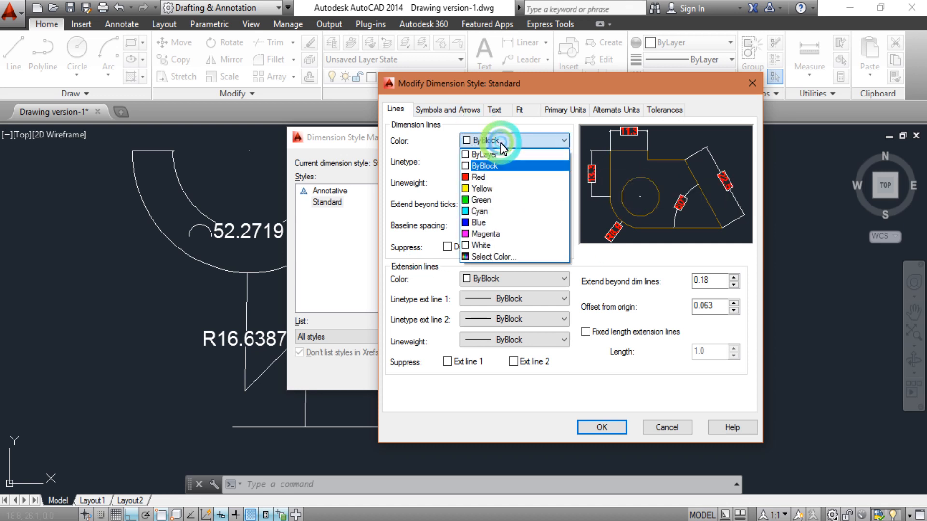
pyautogui.click(479, 189)
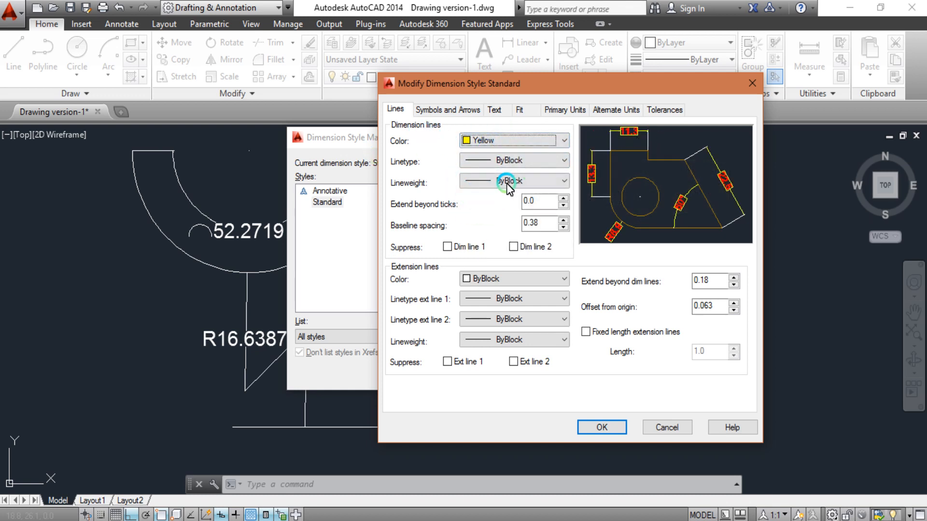
# Step: Set the color of the extension lines to Yellow
pyautogui.click(512, 298)
pyautogui.click(506, 297)
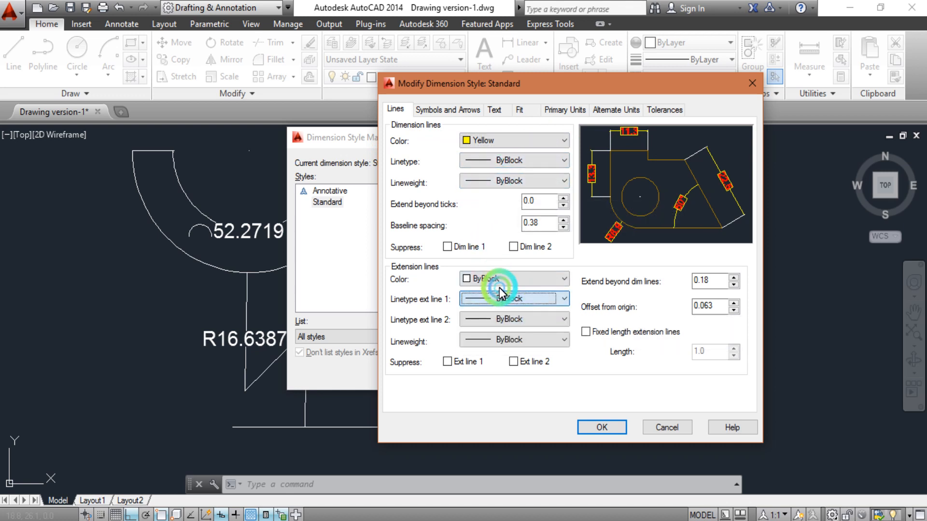
pyautogui.click(493, 278)
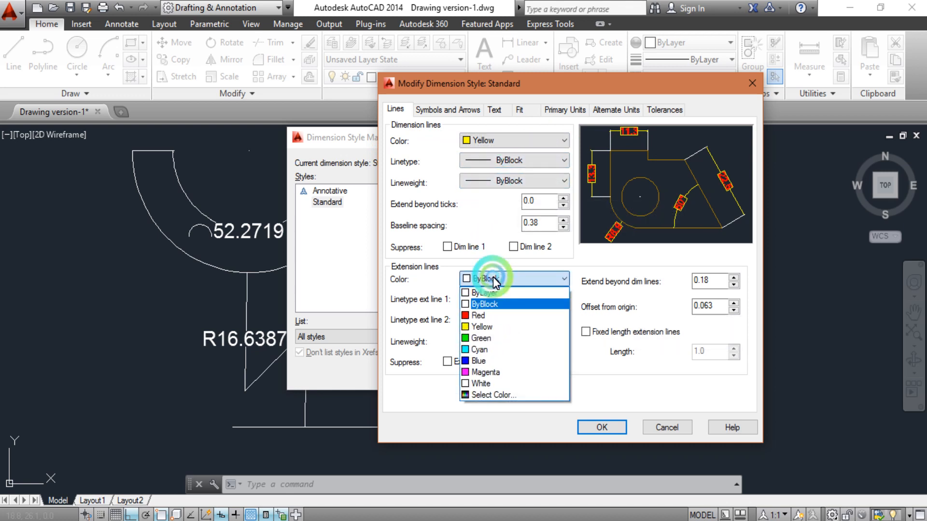
pyautogui.click(493, 327)
# Step: Load the ISO long-dash dot linetype ACAD_ISO04W100 from acad.lin while choosing another linetype for the dimension lines
pyautogui.click(495, 163)
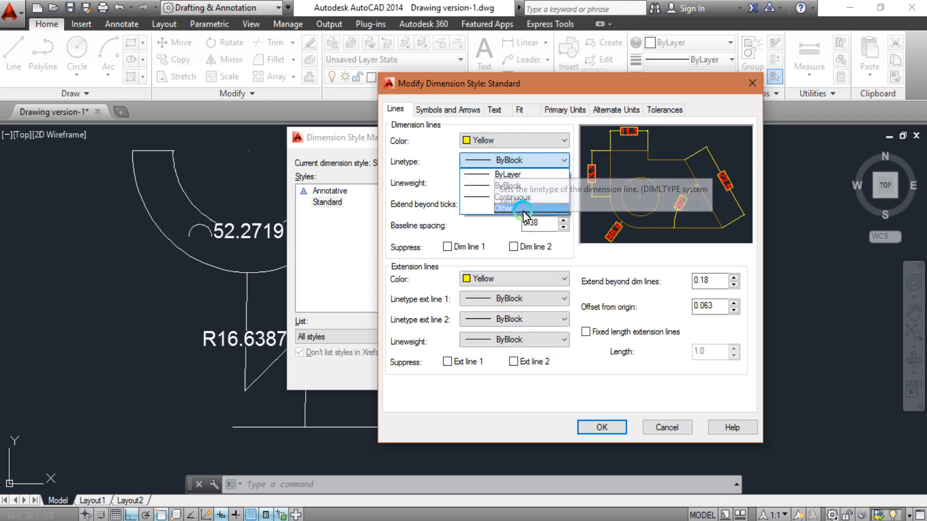
pyautogui.click(503, 207)
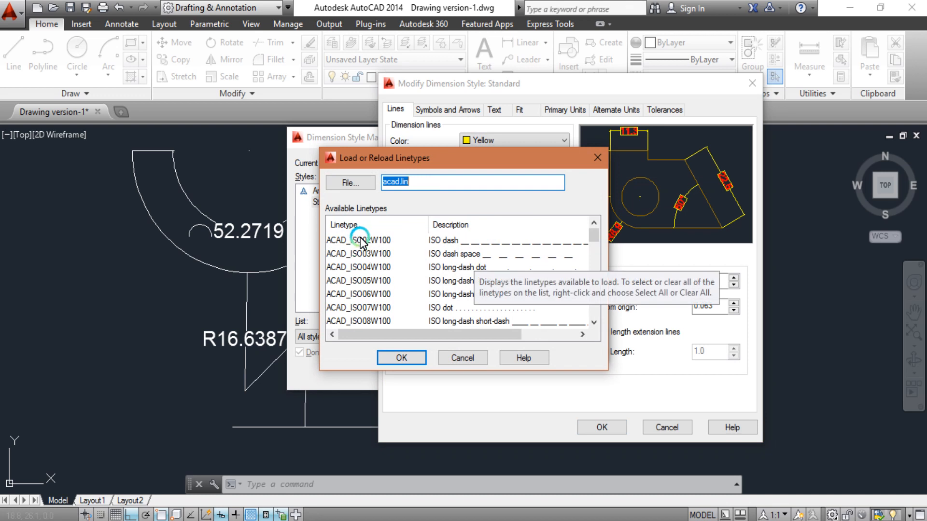
pyautogui.click(414, 280)
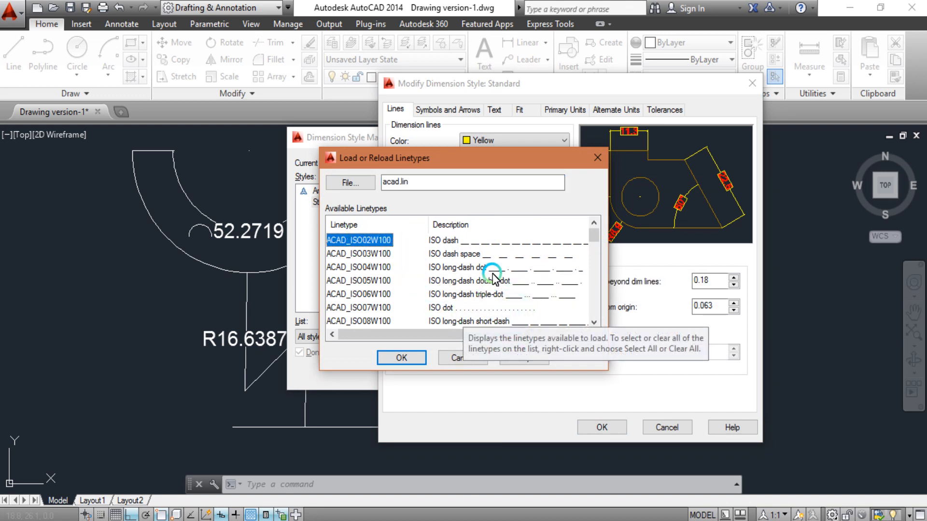
pyautogui.click(383, 269)
pyautogui.click(401, 358)
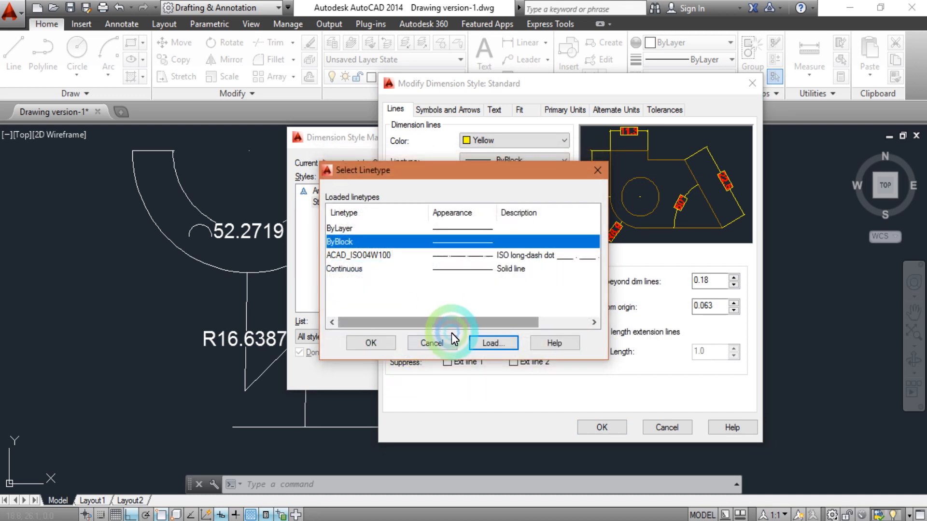
pyautogui.click(371, 343)
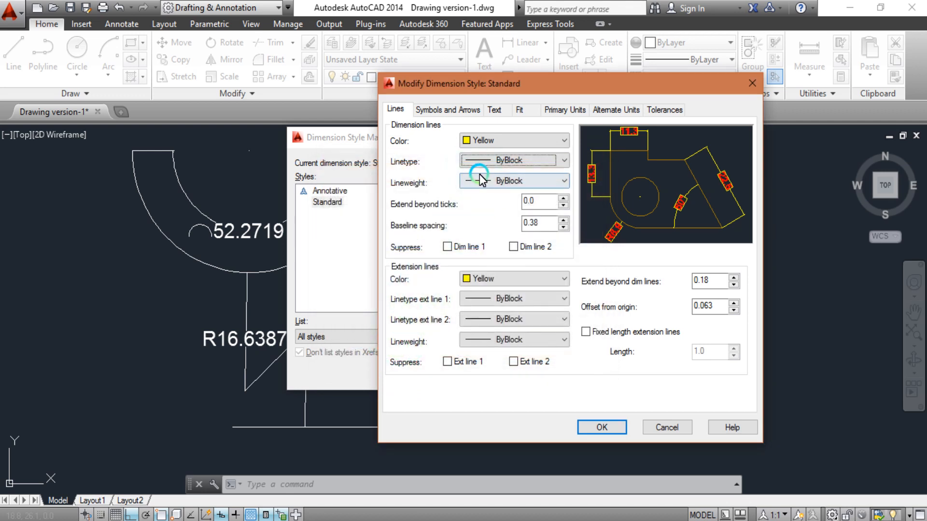
# Step: Set the linetype of the dimension lines to ACAD_ISO04W100
pyautogui.click(503, 162)
pyautogui.click(504, 161)
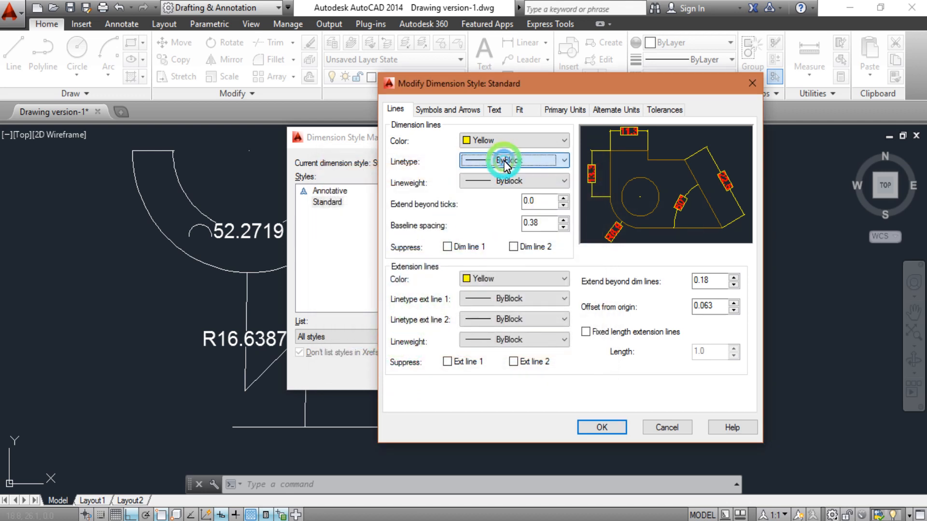
pyautogui.click(504, 161)
pyautogui.click(508, 197)
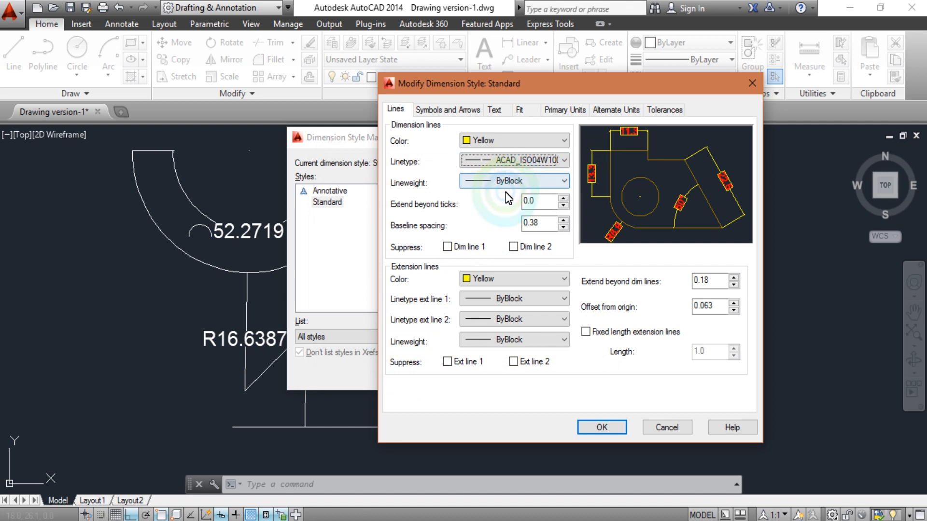
pyautogui.click(501, 182)
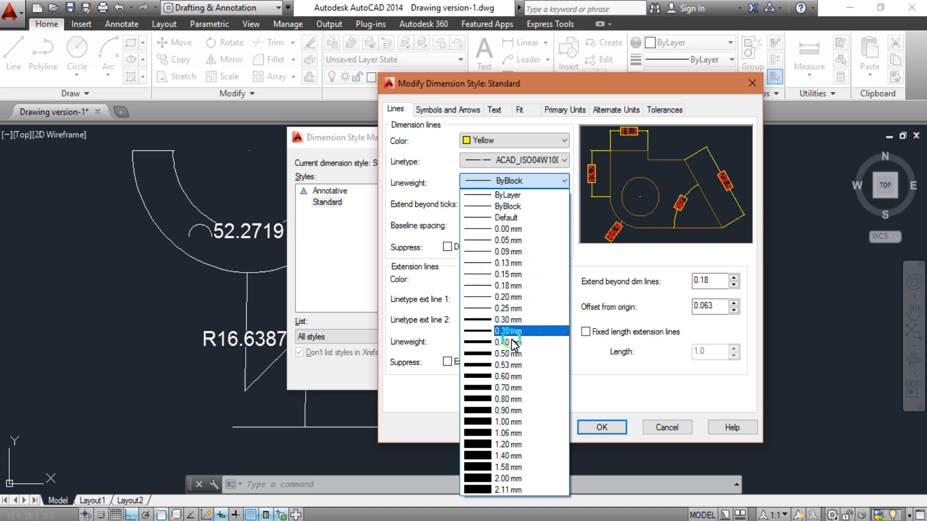
pyautogui.click(431, 209)
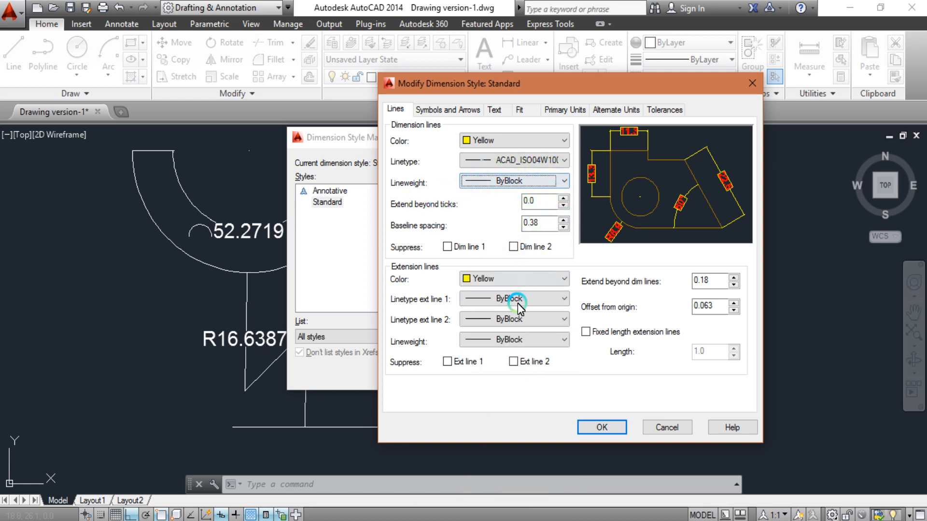
# Step: Set the linetype of extension line 1 to ACAD_ISO04W100, accept the style changes and close the Dimension Style Manager
pyautogui.click(502, 298)
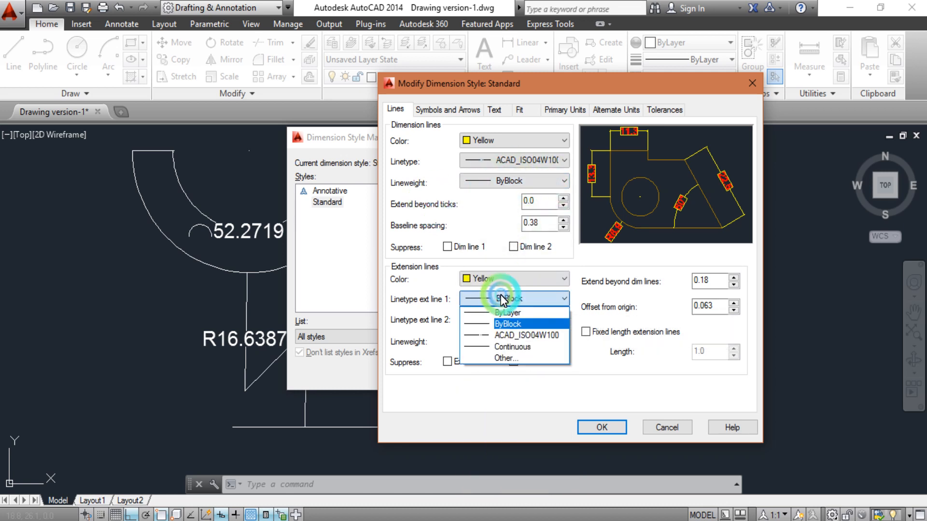
pyautogui.click(520, 333)
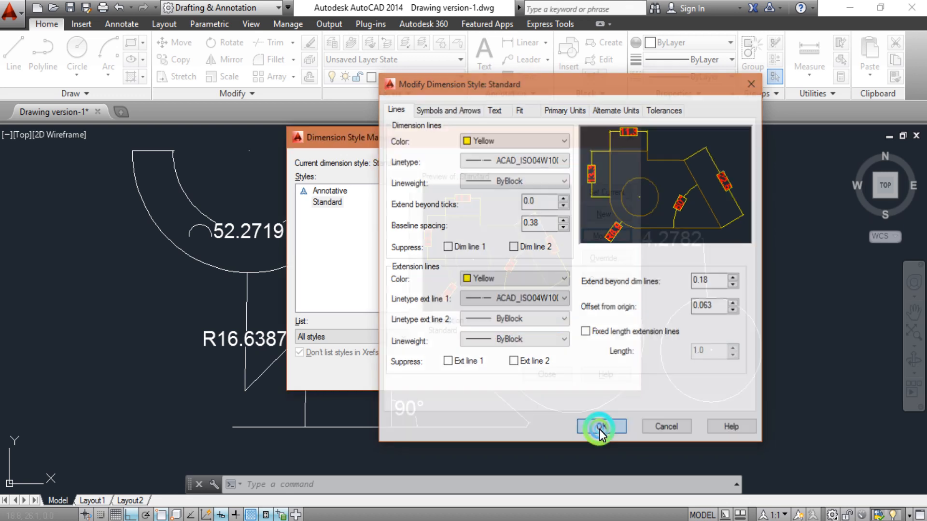
pyautogui.click(598, 429)
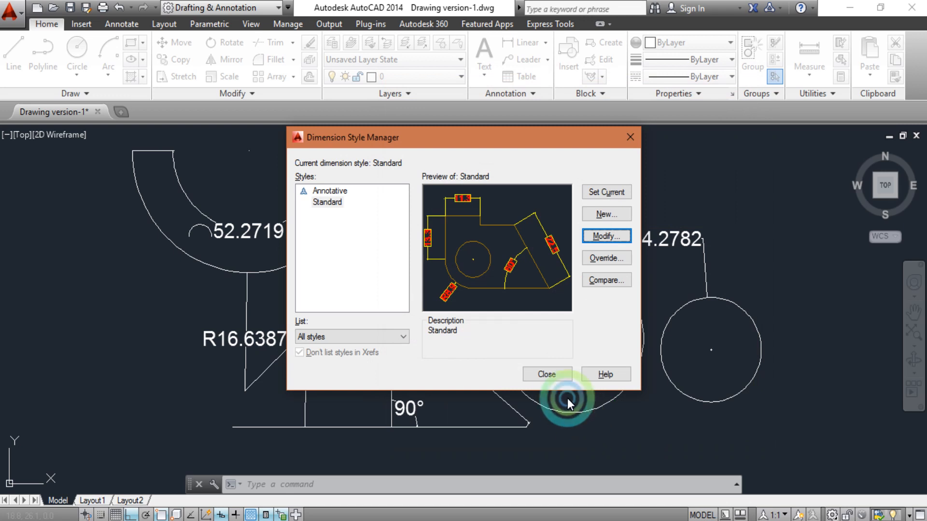
pyautogui.click(547, 375)
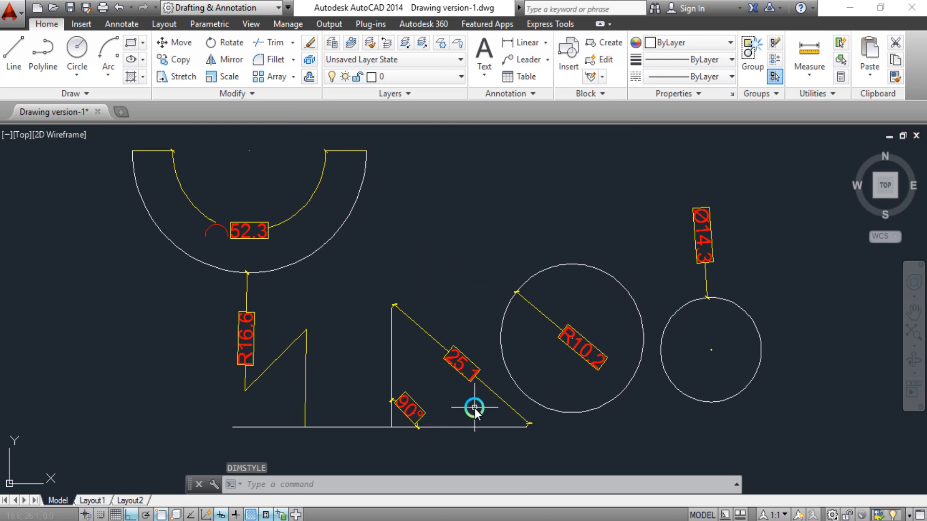
# Step: Examine the linetype of the dimension lines on the aligned, arc length and radius dimensions up close
pyautogui.scroll(8, 434, 338)
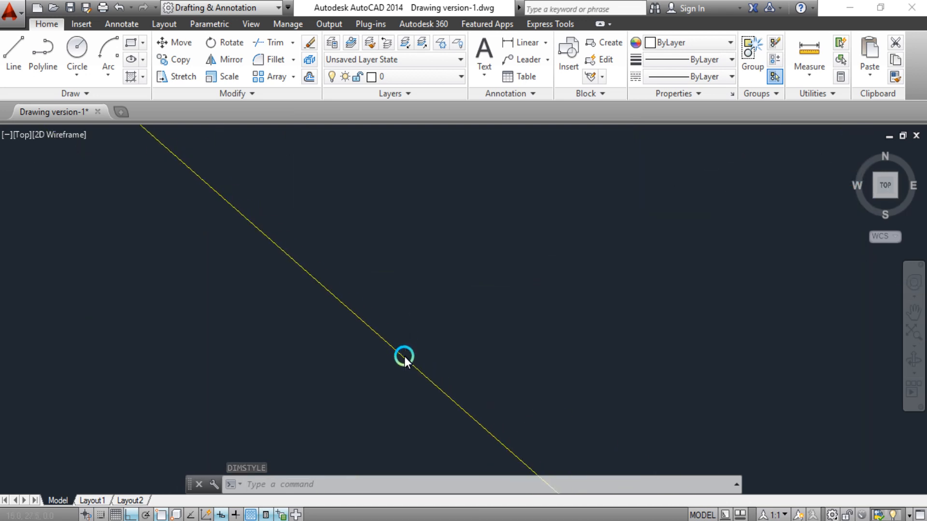
pyautogui.scroll(-8, 403, 359)
pyautogui.moveTo(406, 366); pyautogui.dragTo(456, 351, button='middle')
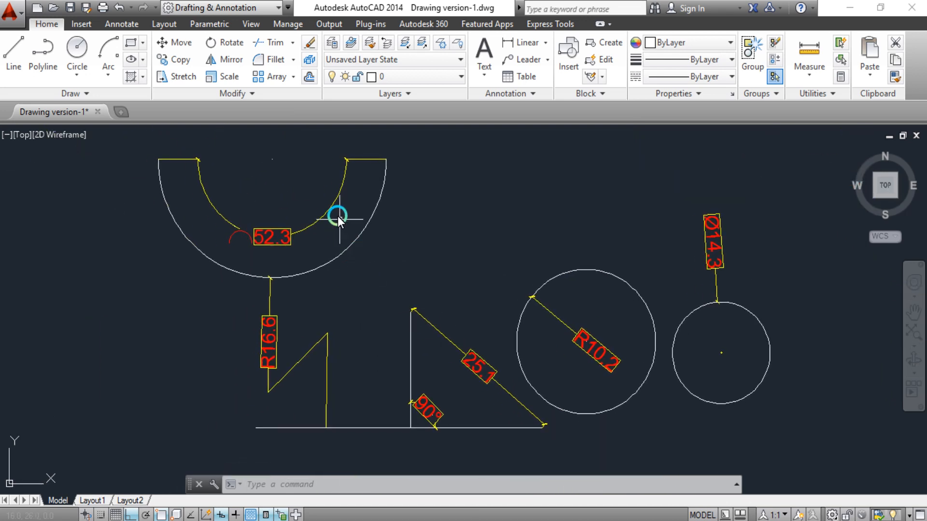
pyautogui.scroll(8, 337, 216)
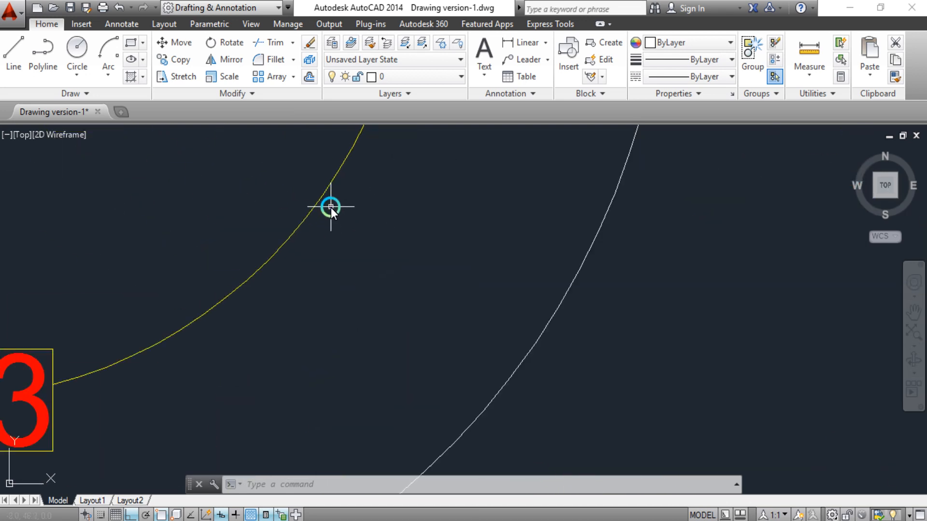
pyautogui.click(373, 228)
pyautogui.press('Escape')
pyautogui.scroll(-8, 412, 296)
pyautogui.scroll(5, 412, 397)
pyautogui.scroll(-4, 531, 371)
pyautogui.scroll(4, 512, 298)
# Step: Set the global linetype scale factor (LTSCALE) to 5
pyautogui.write('LT')
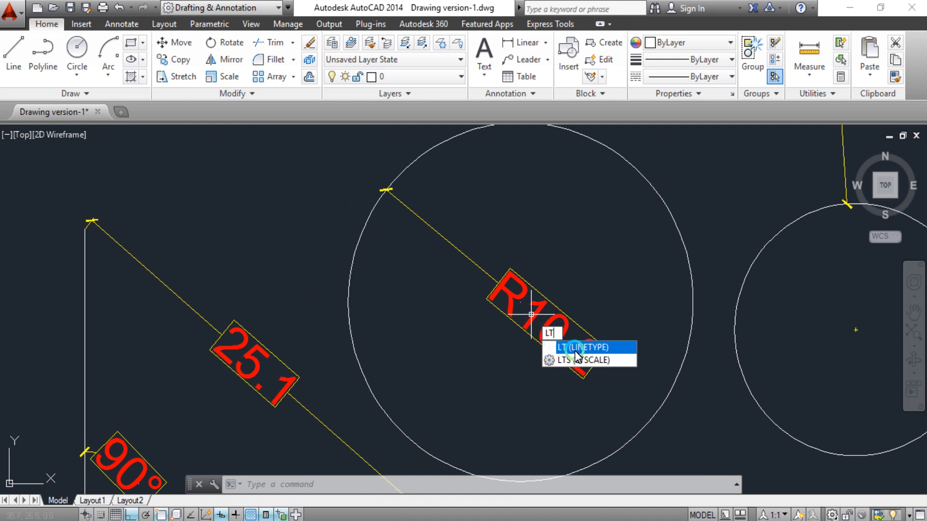
pyautogui.write('cal')
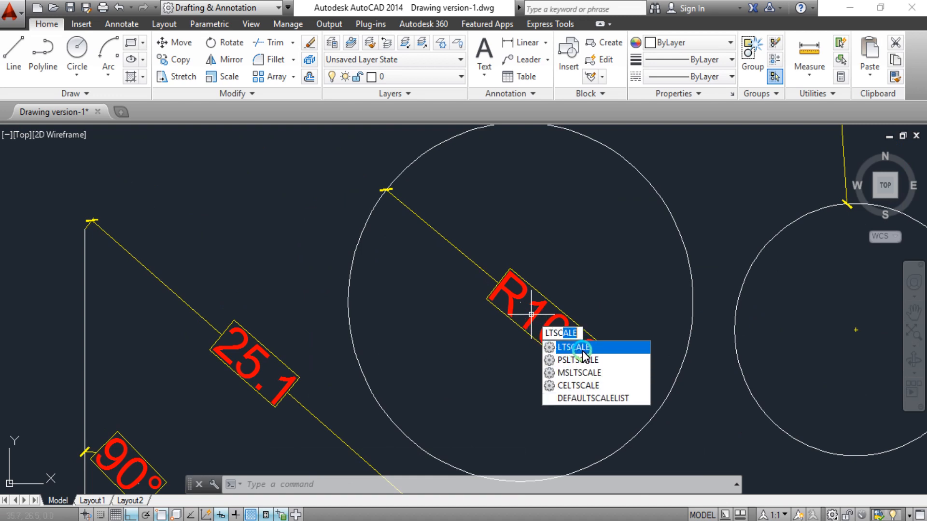
pyautogui.click(594, 348)
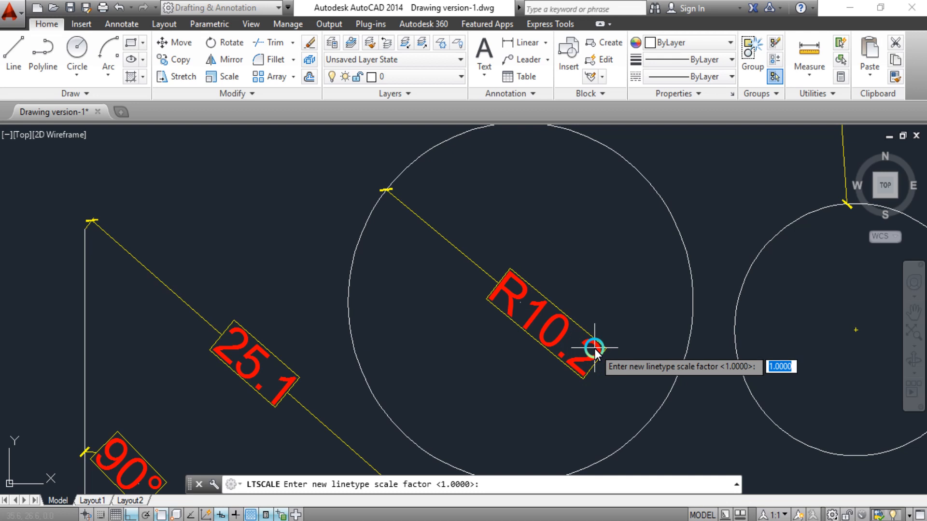
pyautogui.write('5')
pyautogui.press('Return')
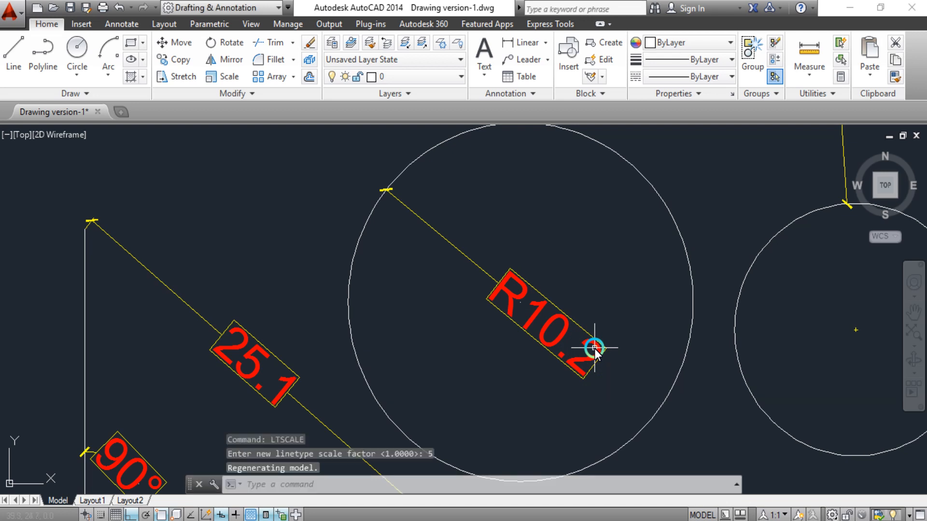
# Step: Set the paper space linetype scaling variable PSLTSCALE to 0
pyautogui.scroll(3, 449, 246)
pyautogui.scroll(-5, 459, 252)
pyautogui.press('Escape')
pyautogui.press('Escape')
pyautogui.write('LTS')
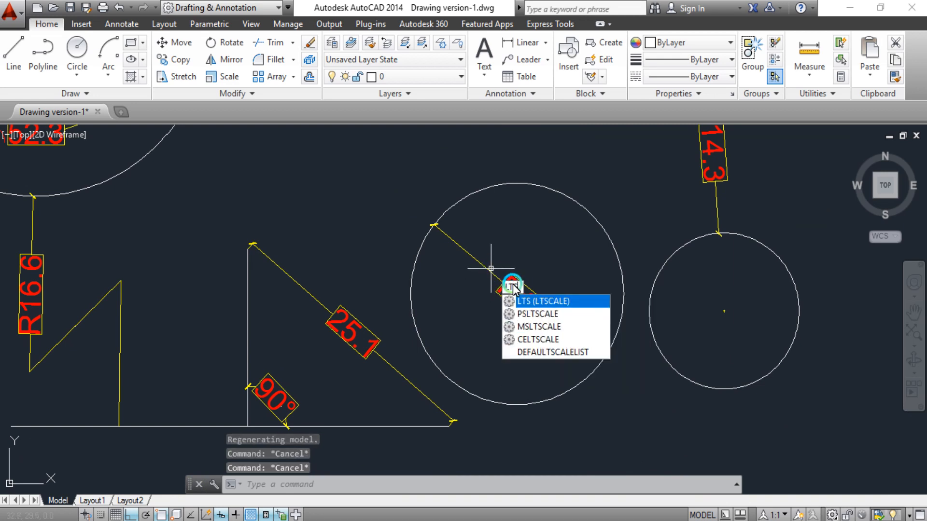
pyautogui.click(537, 318)
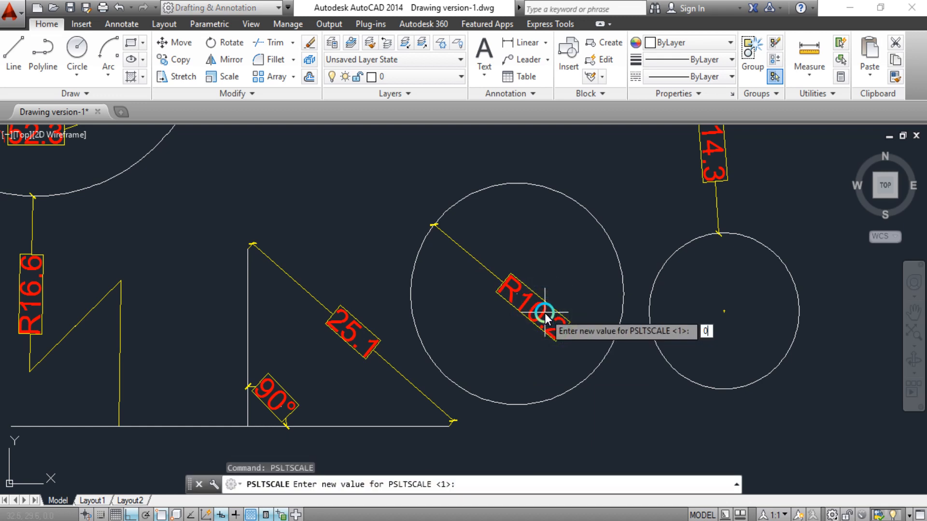
pyautogui.press('Return')
# Step: Set the global linetype scale factor (LTSCALE) to 1 while viewing the aligned dimension's line up close
pyautogui.scroll(2, 456, 263)
pyautogui.scroll(2, 330, 295)
pyautogui.scroll(3, 353, 266)
pyautogui.scroll(4, 404, 253)
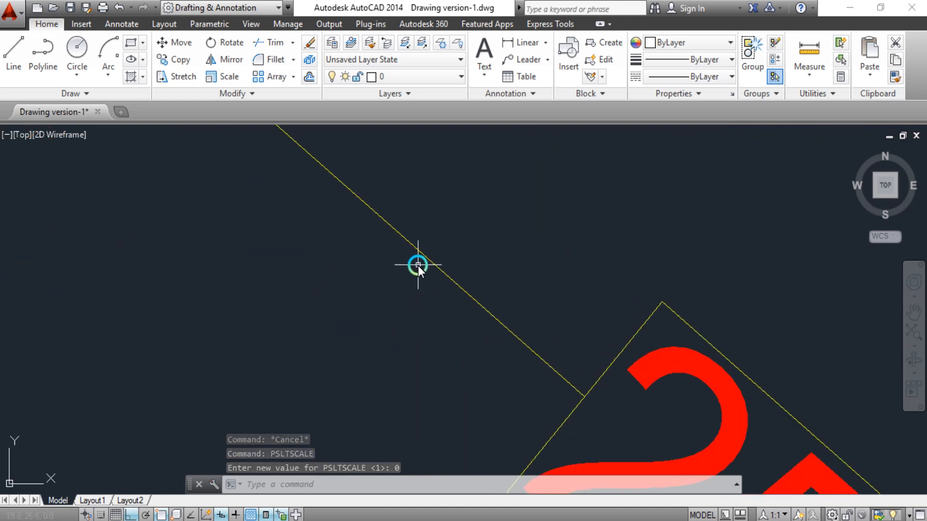
pyautogui.write('LTS')
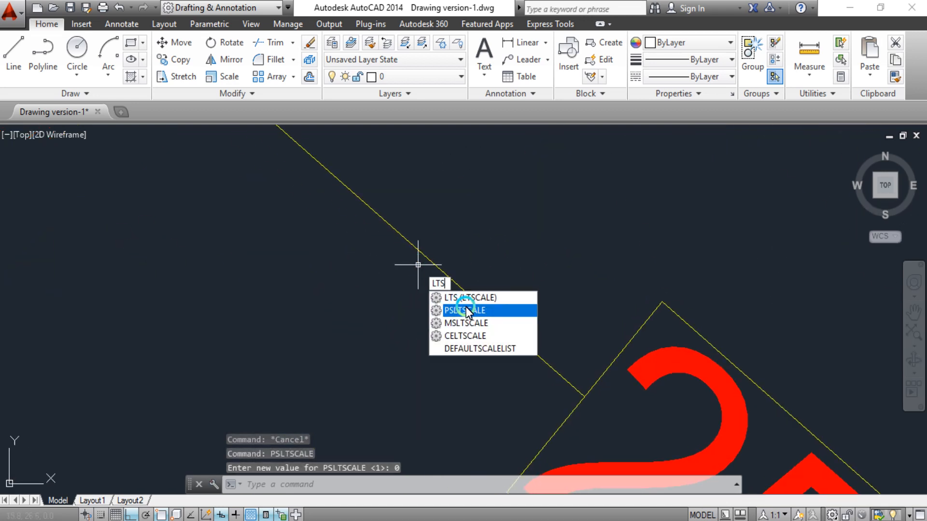
pyautogui.click(471, 298)
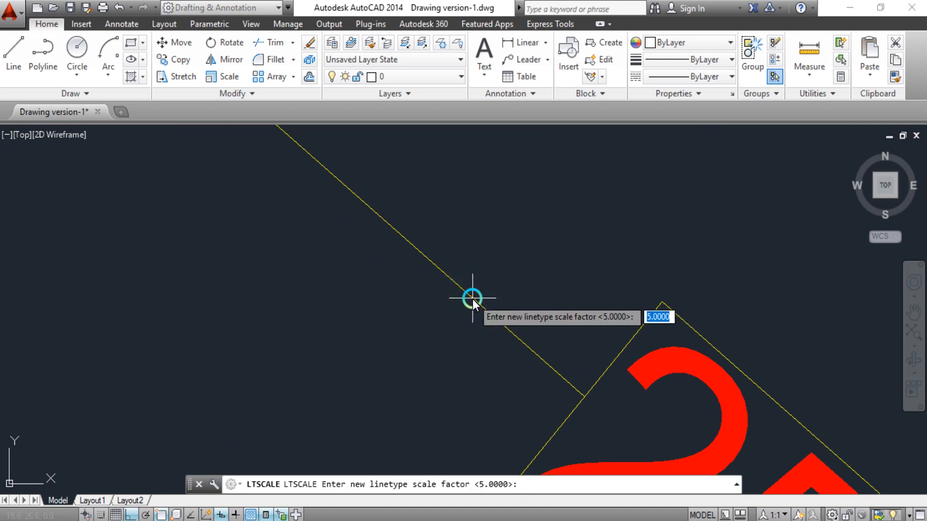
pyautogui.write('1')
pyautogui.press('Return')
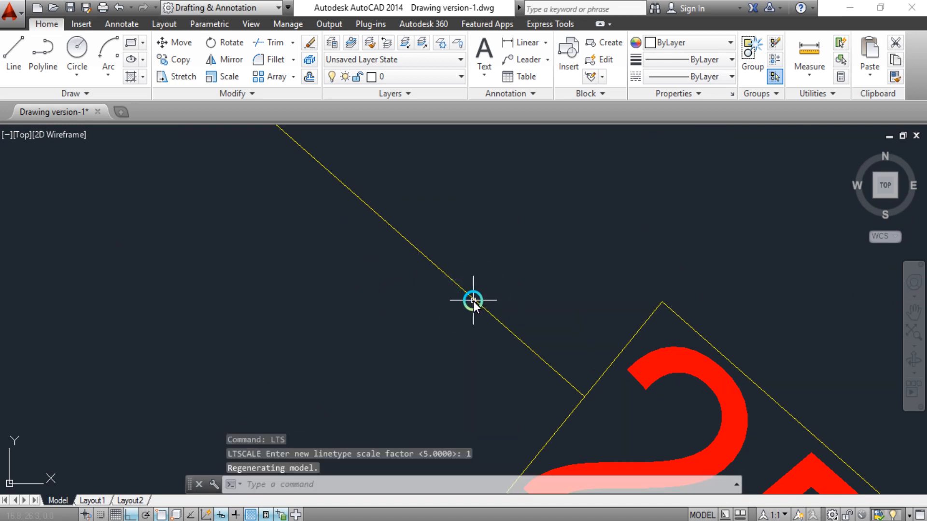
# Step: Set the global linetype scale factor (LTSCALE) to 50 and check the dimension lines across the drawing
pyautogui.write('lts')
pyautogui.press('Return')
pyautogui.write('50')
pyautogui.press('Return')
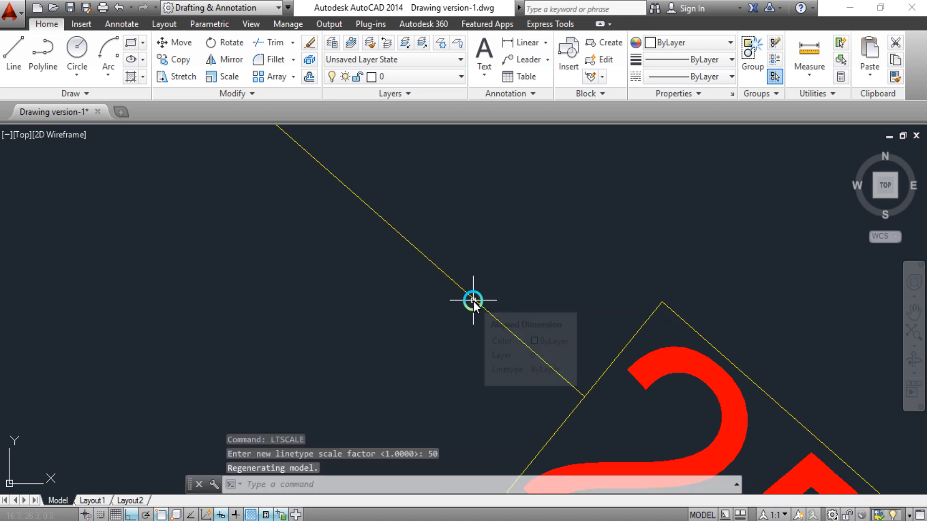
pyautogui.click(473, 301)
pyautogui.scroll(-5, 472, 258)
pyautogui.press('Escape')
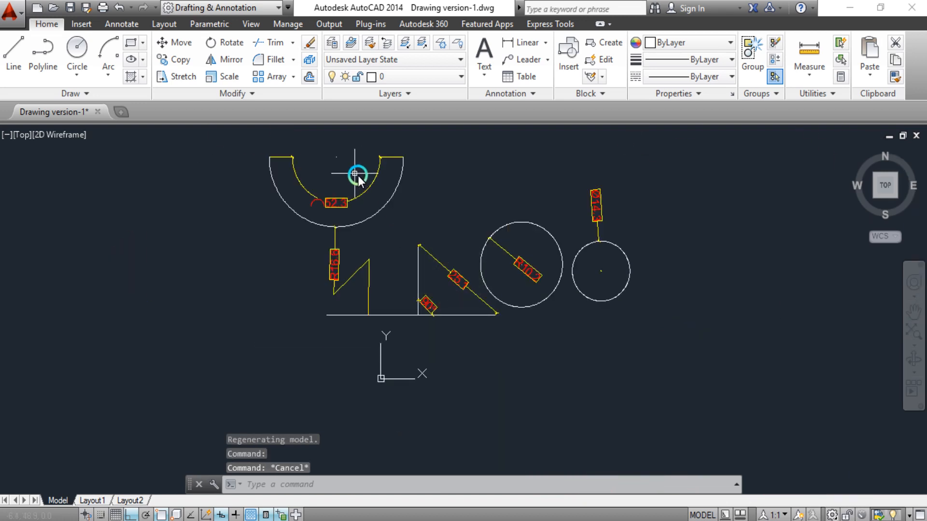
# Step: Change the object linetype of the arc length dimension on the semicircle to ACAD_ISO04W100
pyautogui.scroll(6, 357, 179)
pyautogui.click(368, 182)
pyautogui.moveTo(368, 182); pyautogui.dragTo(434, 320, button='middle')
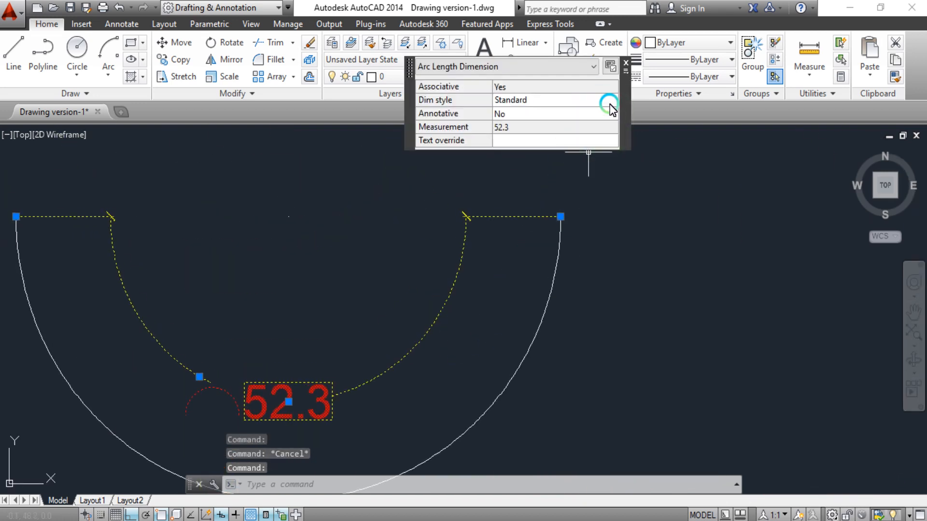
pyautogui.click(693, 77)
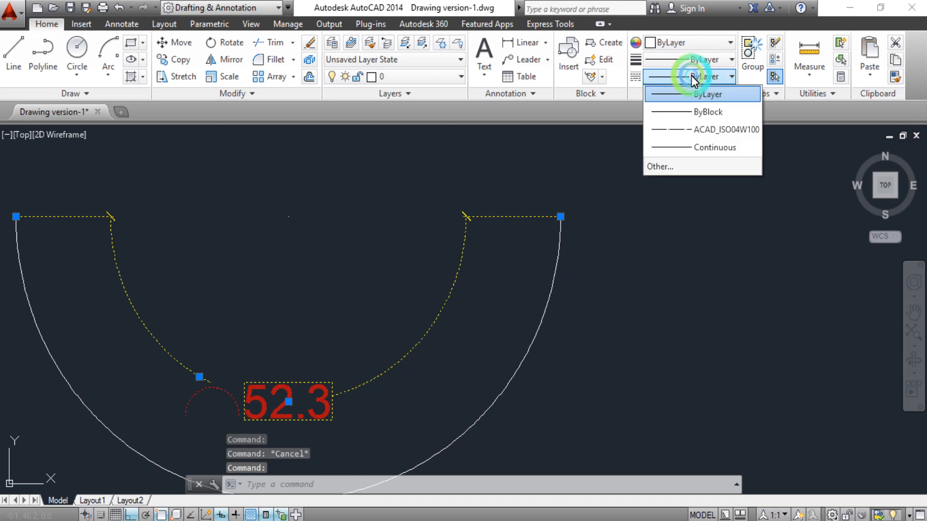
pyautogui.click(708, 130)
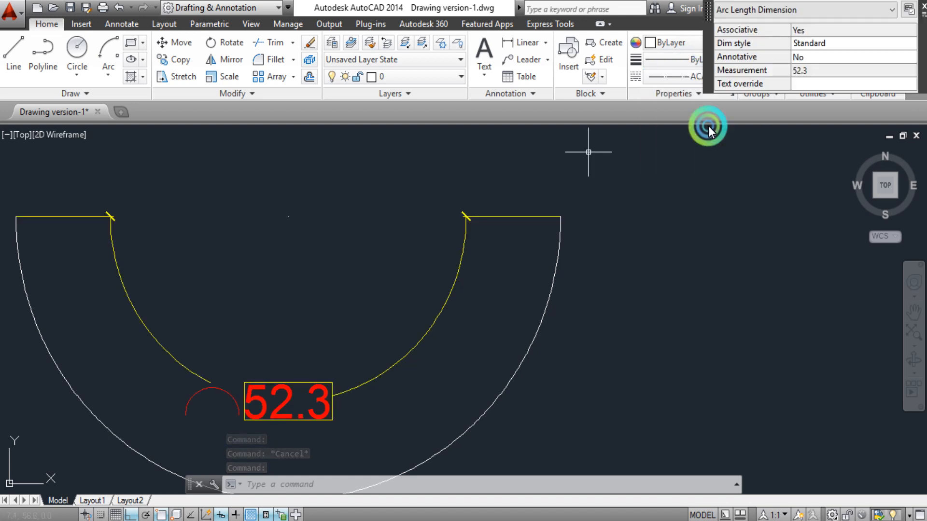
pyautogui.scroll(8, 445, 309)
pyautogui.press('Escape')
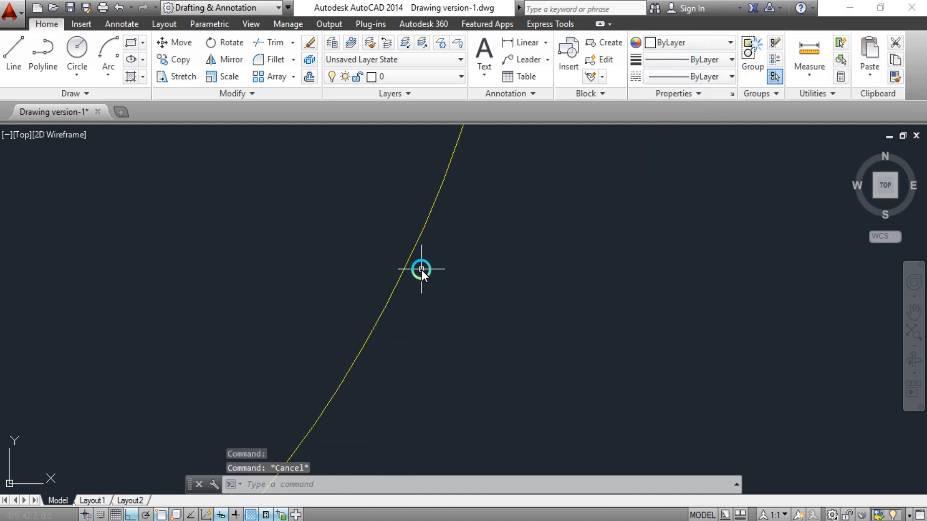
# Step: Draw a horizontal line about 146 units long above the existing dimensioned shapes
pyautogui.scroll(-10, 421, 270)
pyautogui.moveTo(497, 264); pyautogui.dragTo(476, 296, button='middle')
pyautogui.press('Escape')
pyautogui.press('Escape')
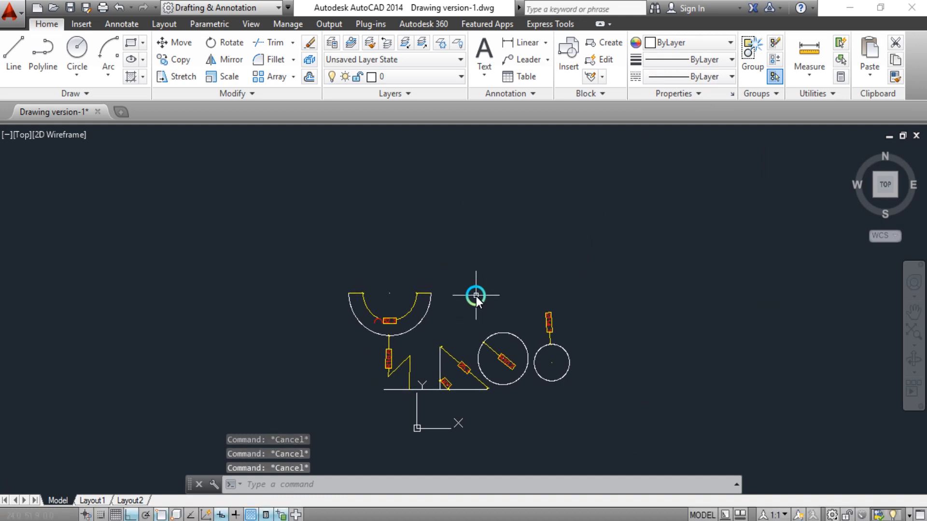
pyautogui.write('l')
pyautogui.press('Return')
pyautogui.click(297, 246)
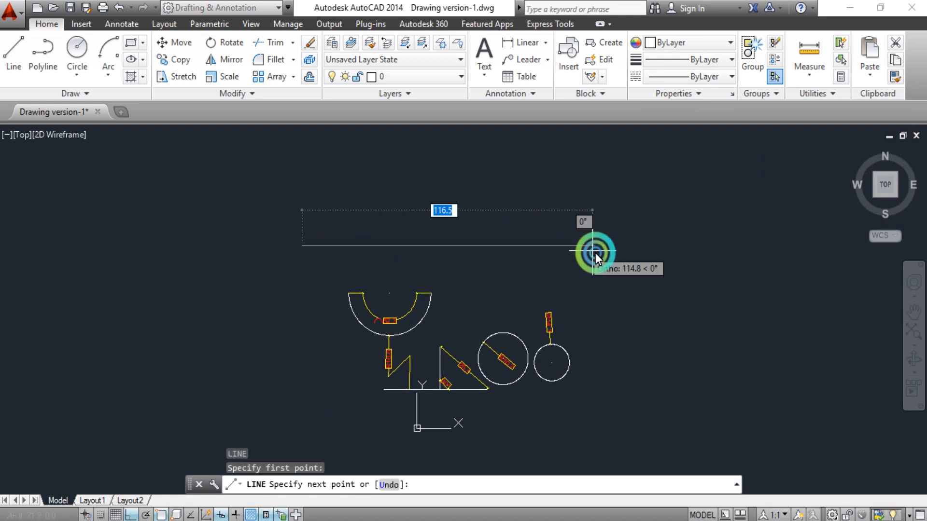
pyautogui.click(663, 258)
pyautogui.press('Return')
# Step: Add an aligned dimension between the new horizontal line's endpoints, placing the dimension line above it
pyautogui.moveTo(508, 250); pyautogui.dragTo(536, 277, button='middle')
pyautogui.press('Escape')
pyautogui.press('Escape')
pyautogui.write('dal')
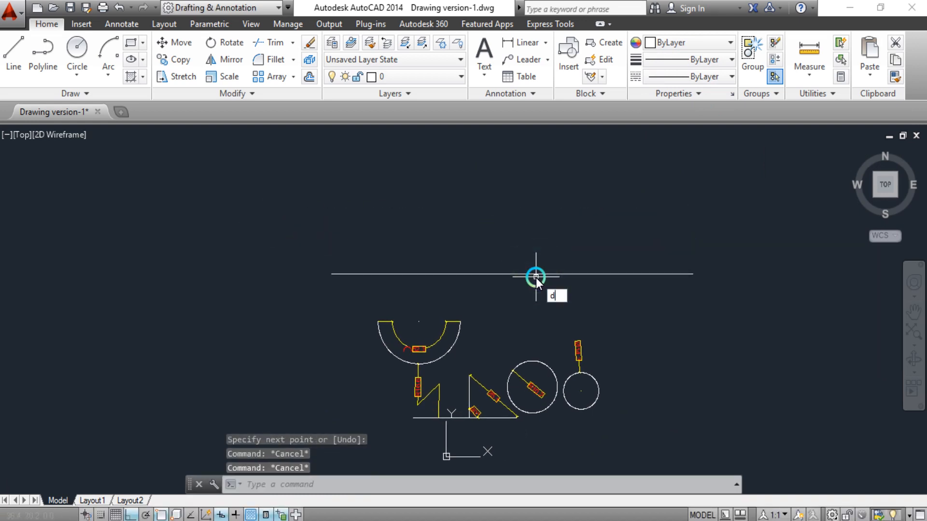
pyautogui.press('Return')
pyautogui.click(692, 273)
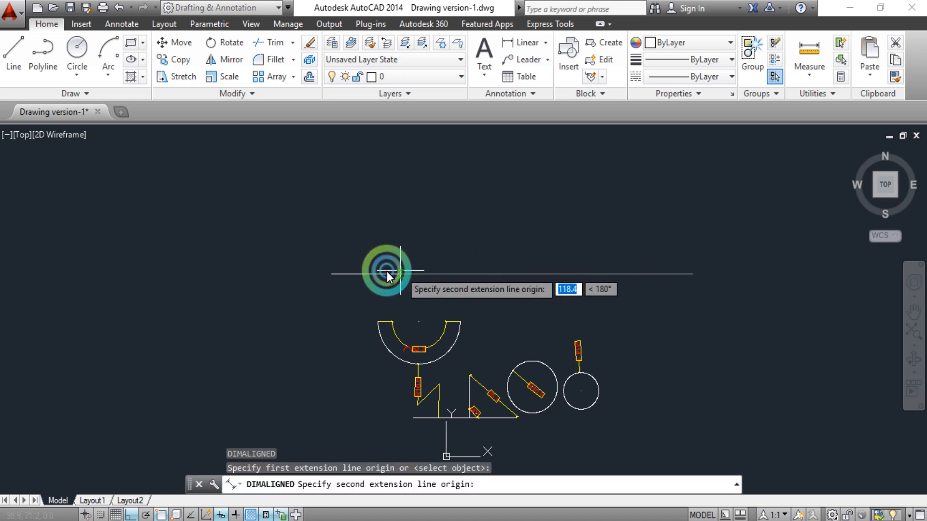
pyautogui.click(331, 274)
pyautogui.click(343, 220)
# Step: Set the global linetype scale factor (LTSCALE) to 2 while viewing the new dimension line up close
pyautogui.scroll(5, 374, 216)
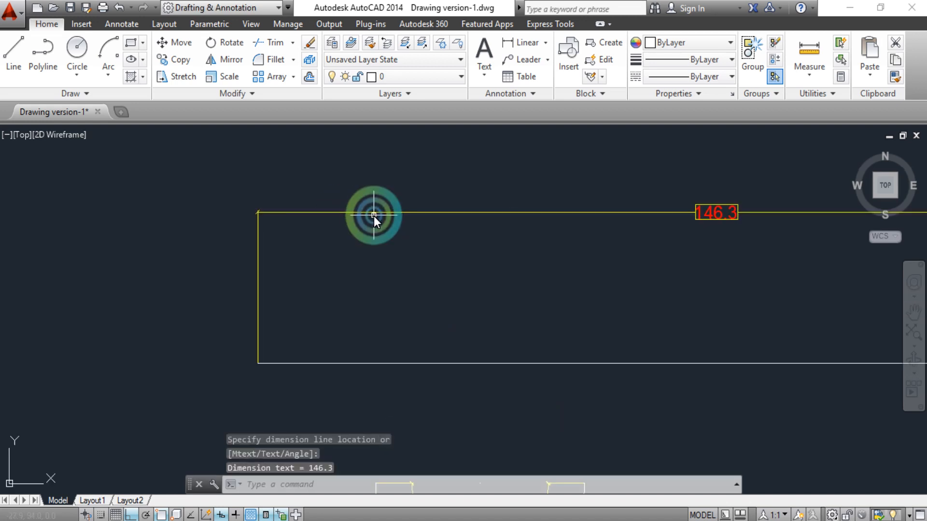
pyautogui.scroll(5, 521, 265)
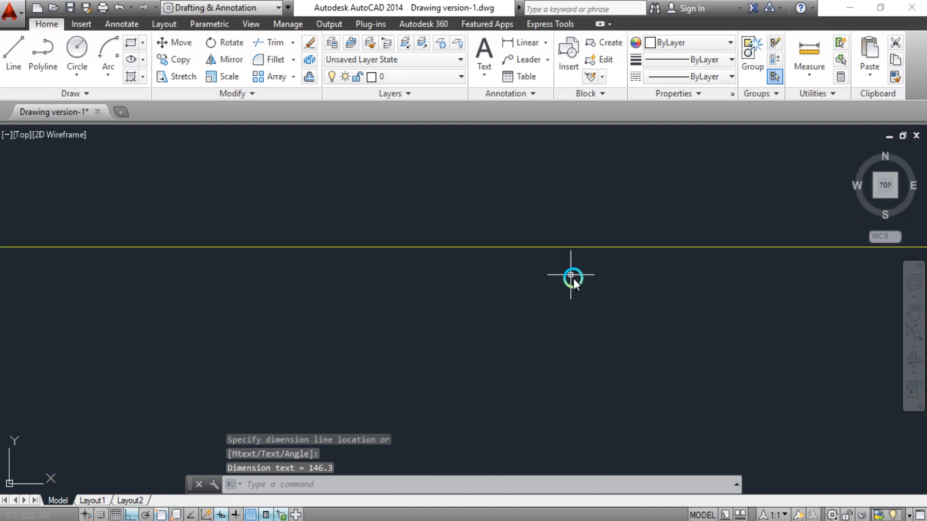
pyautogui.write('lts')
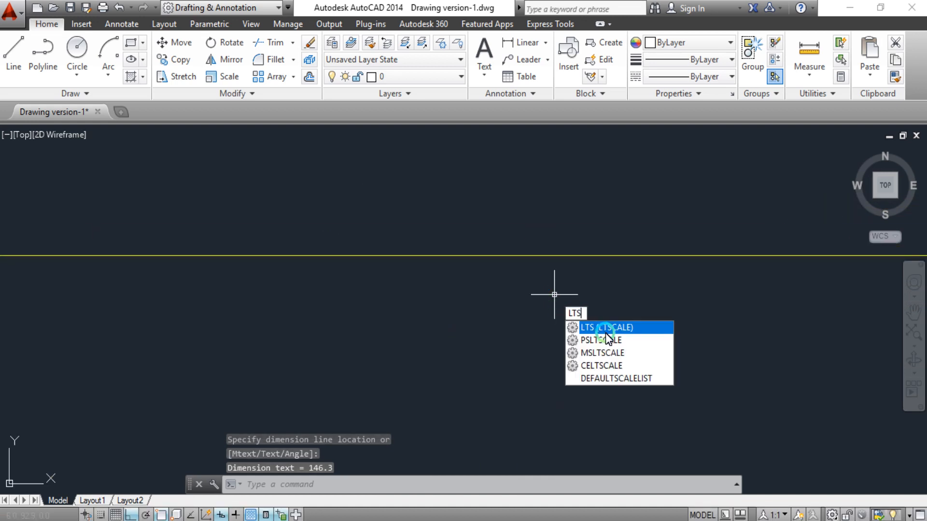
pyautogui.press('Return')
pyautogui.write('2')
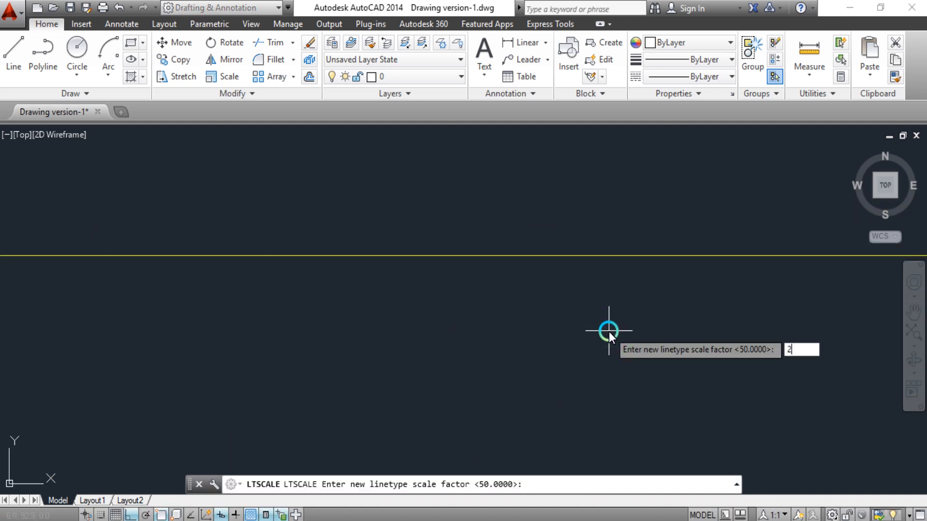
pyautogui.press('Return')
# Step: Compare the long dimension with the smaller ones and set the global linetype scale factor (LTSCALE) to 1
pyautogui.scroll(-5, 609, 332)
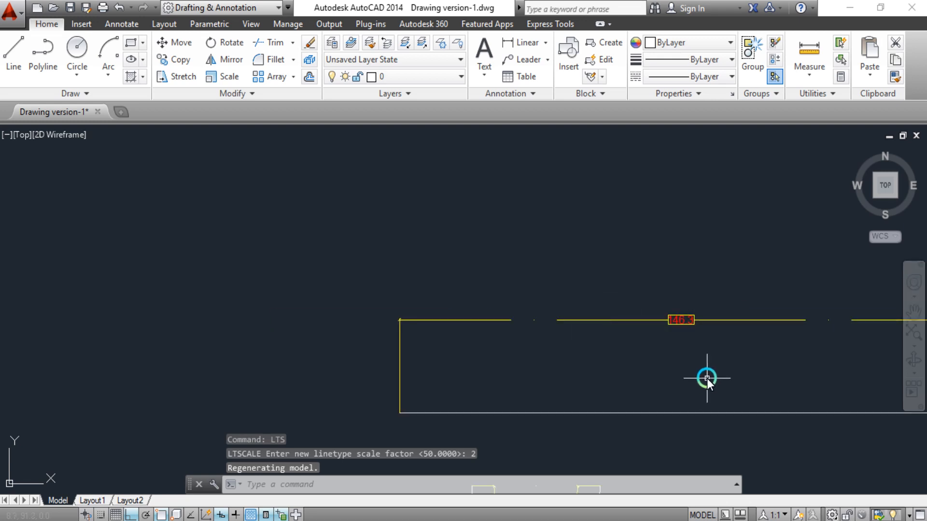
pyautogui.moveTo(706, 378); pyautogui.dragTo(517, 338, button='middle')
pyautogui.scroll(-2, 517, 340)
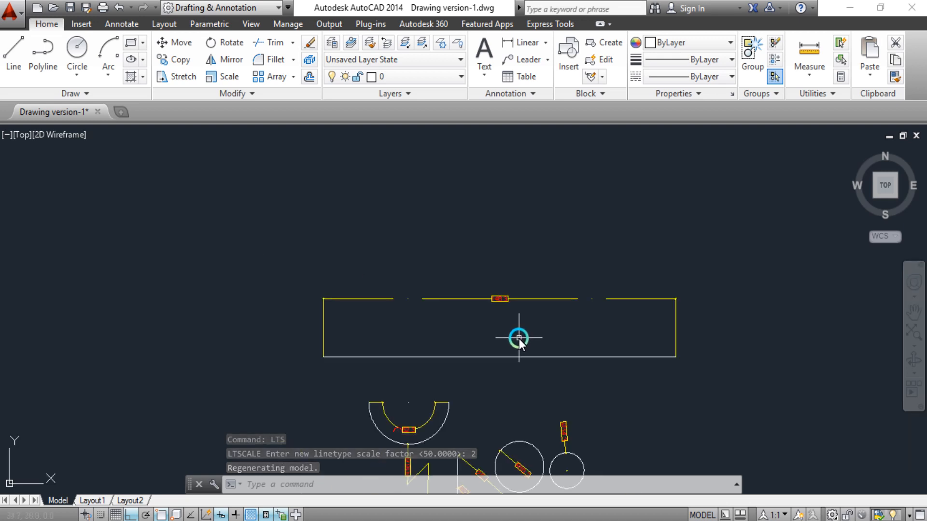
pyautogui.moveTo(516, 412); pyautogui.dragTo(492, 332, button='middle')
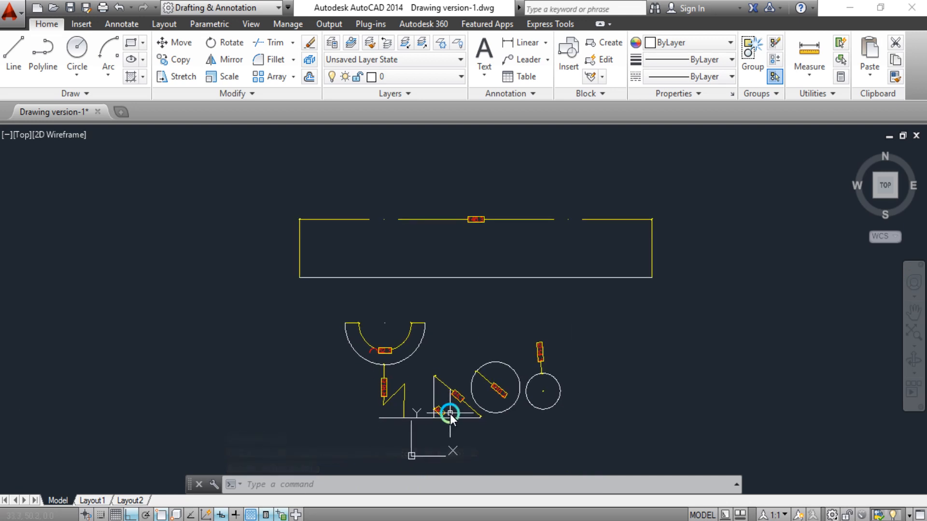
pyautogui.scroll(2, 469, 226)
pyautogui.moveTo(505, 236); pyautogui.dragTo(514, 250, button='middle')
pyautogui.write('LTS')
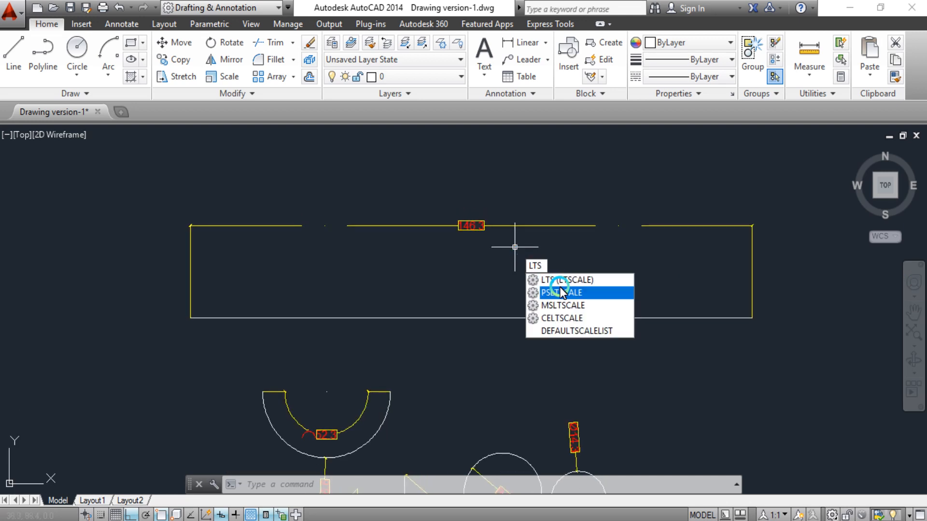
pyautogui.click(563, 285)
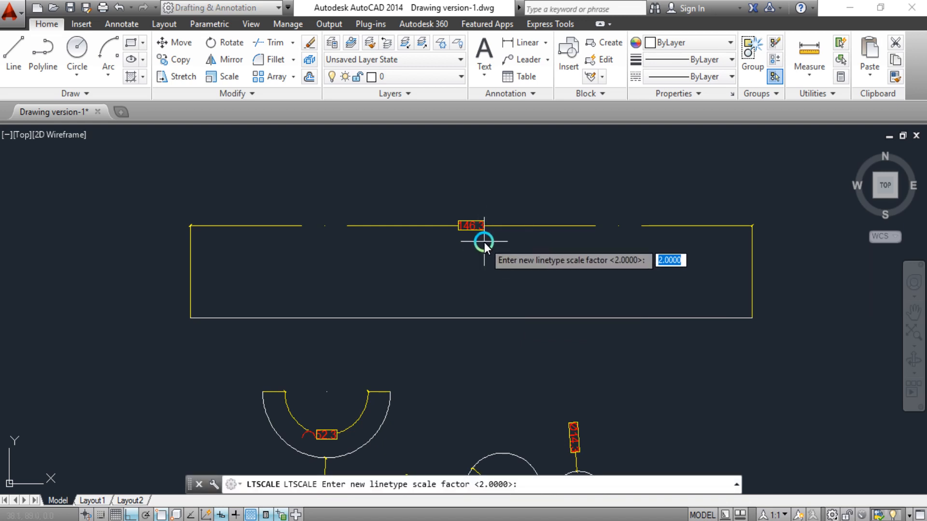
pyautogui.write('1')
pyautogui.press('Return')
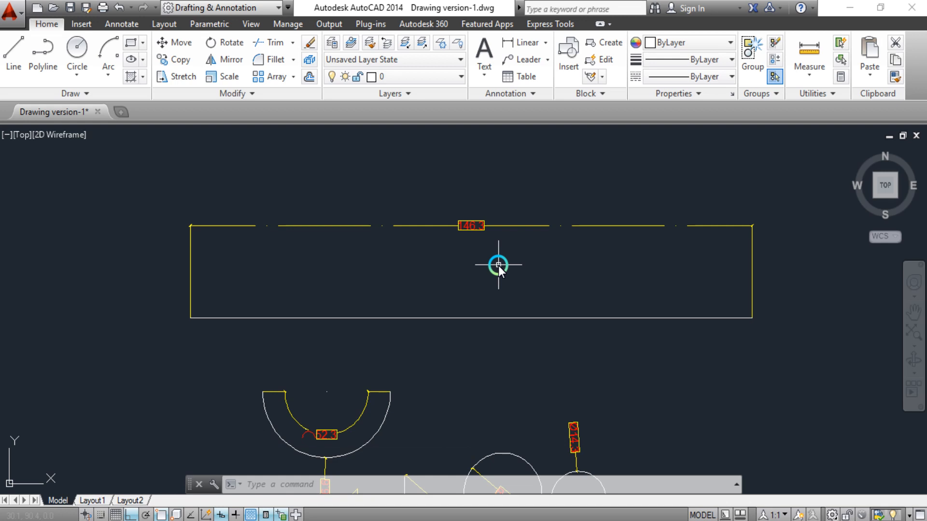
# Step: Query the current value of the paper space linetype scaling variable PSLTSCALE
pyautogui.write('PSLTSCALE')
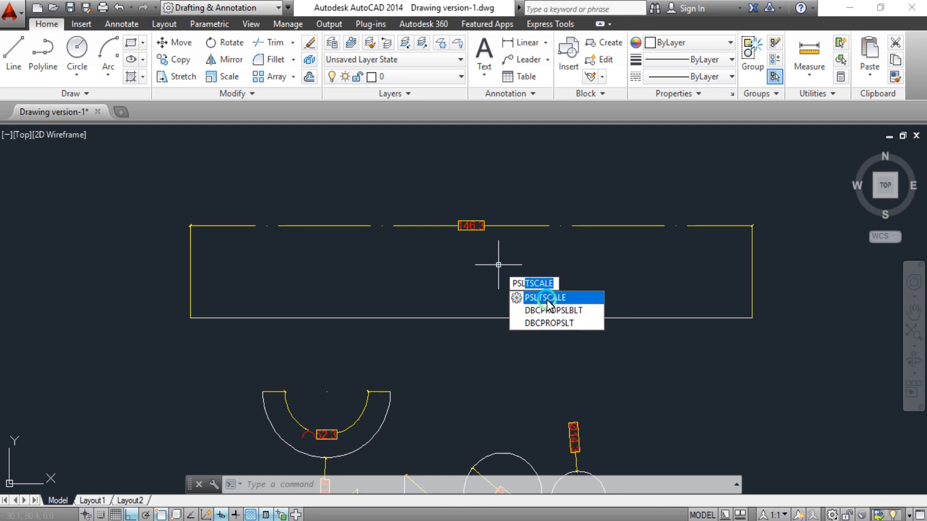
pyautogui.press('Return')
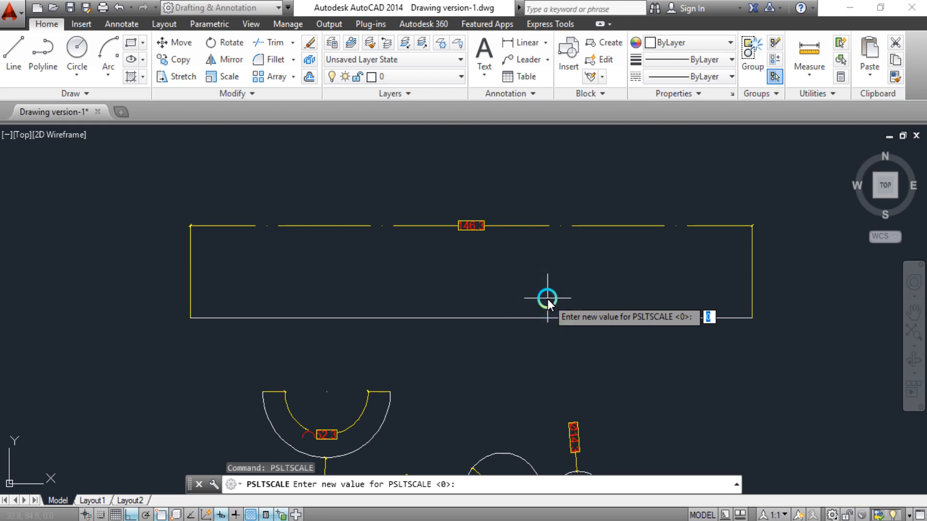
pyautogui.press('Escape')
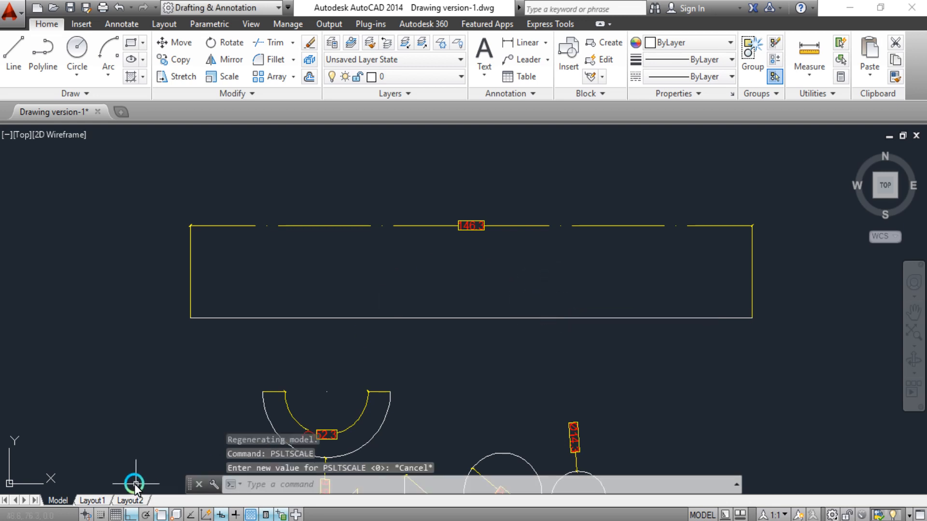
# Step: Examine the long dimension's dash-dot line close up in Layout1, and return to model space
pyautogui.click(91, 501)
pyautogui.scroll(5, 497, 222)
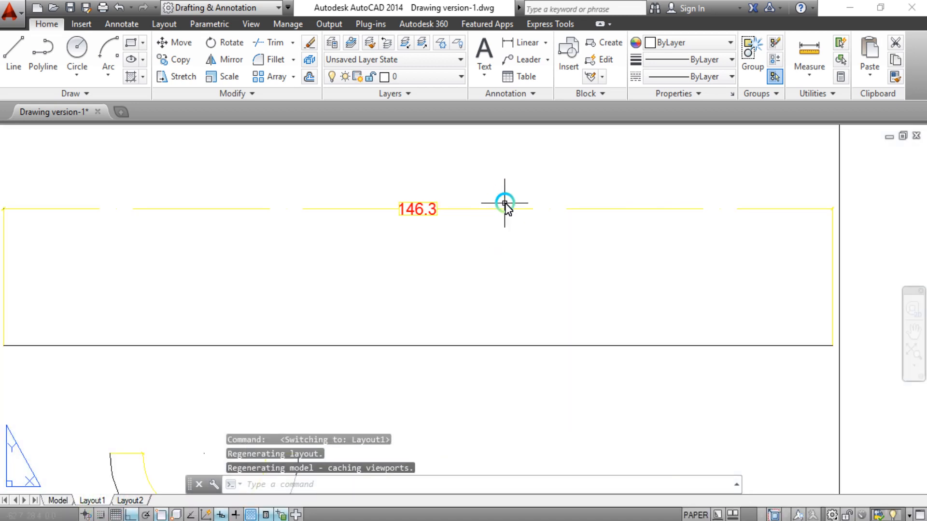
pyautogui.scroll(-5, 610, 240)
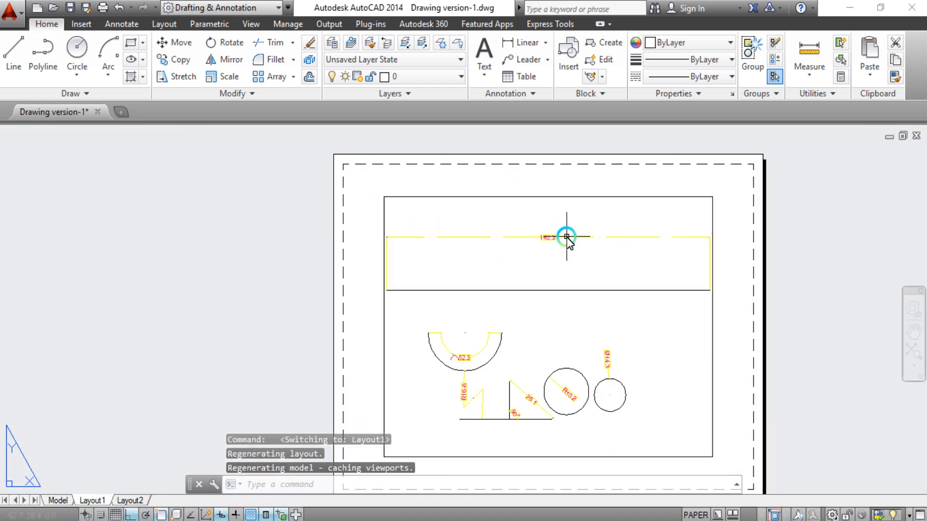
pyautogui.scroll(4, 616, 234)
pyautogui.scroll(3, 599, 238)
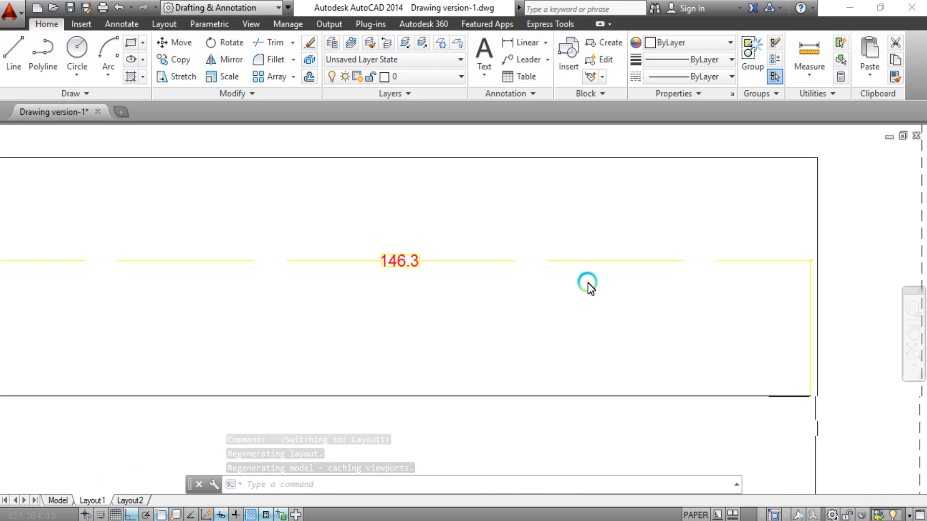
pyautogui.scroll(5, 520, 267)
pyautogui.moveTo(632, 230); pyautogui.dragTo(532, 291, button='middle')
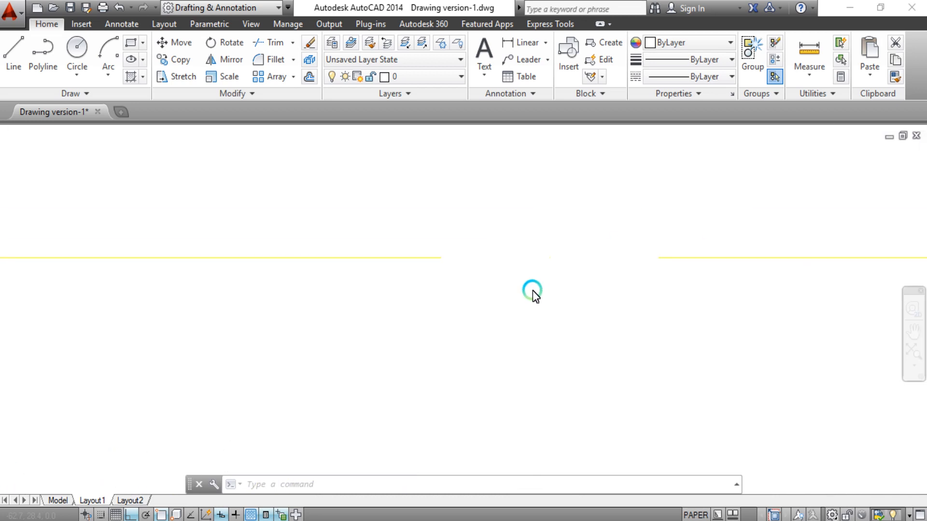
pyautogui.scroll(-10, 645, 261)
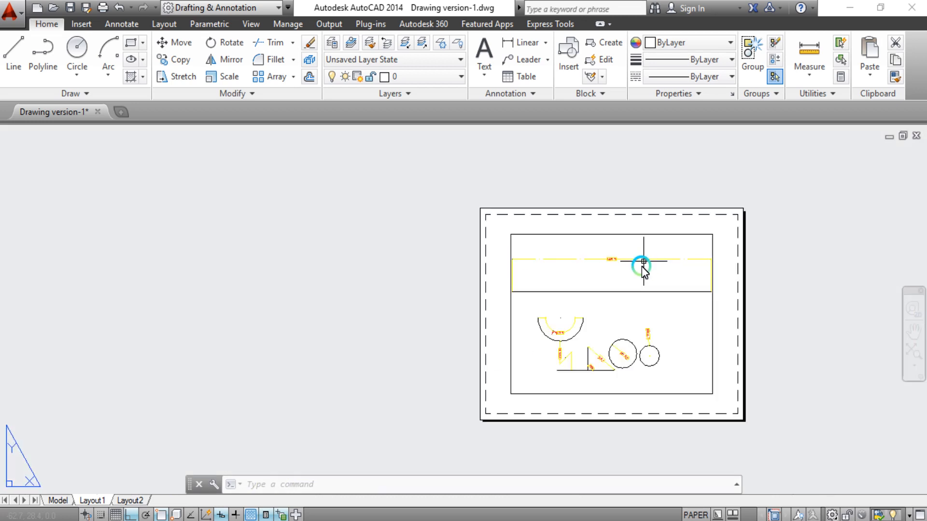
pyautogui.click(58, 501)
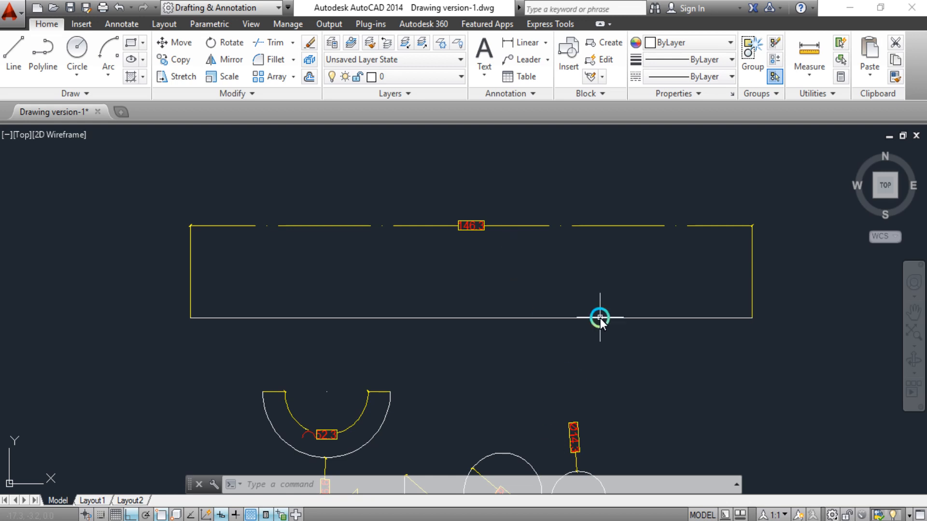
# Step: Open the Standard dimension style for modification
pyautogui.moveTo(600, 317); pyautogui.dragTo(485, 251, button='middle')
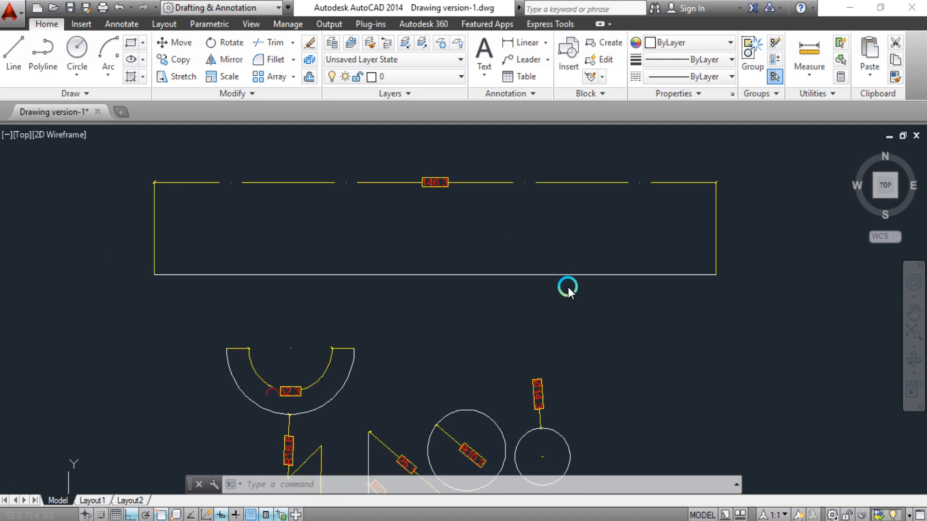
pyautogui.scroll(4, 438, 188)
pyautogui.scroll(-6, 482, 231)
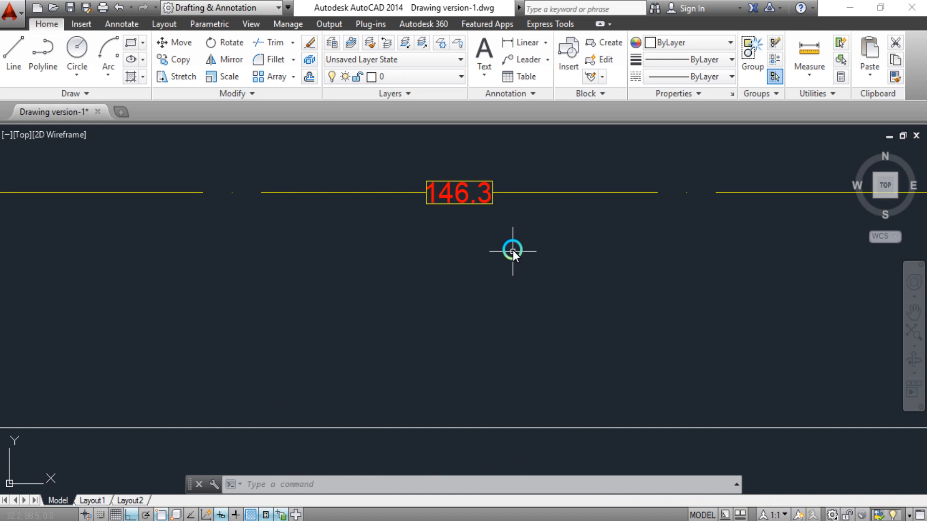
pyautogui.scroll(2, 463, 277)
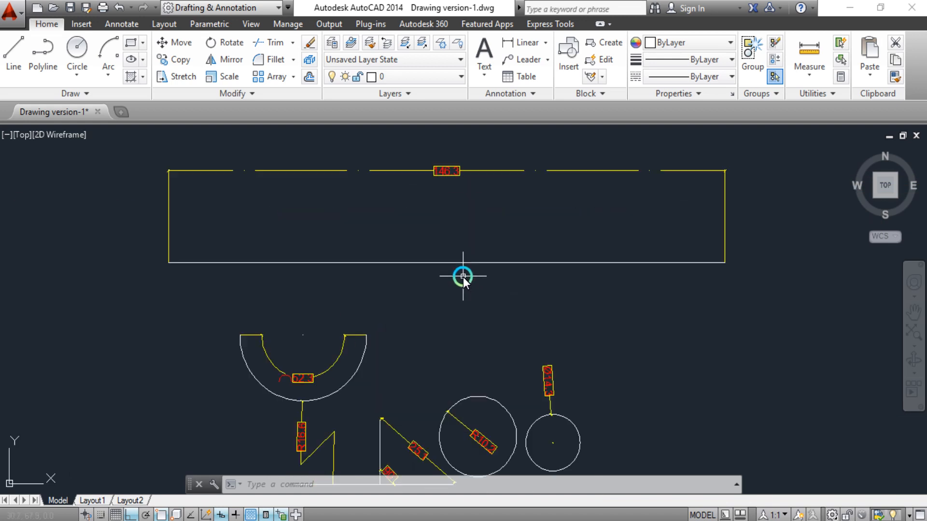
pyautogui.write('d')
pyautogui.click(609, 292)
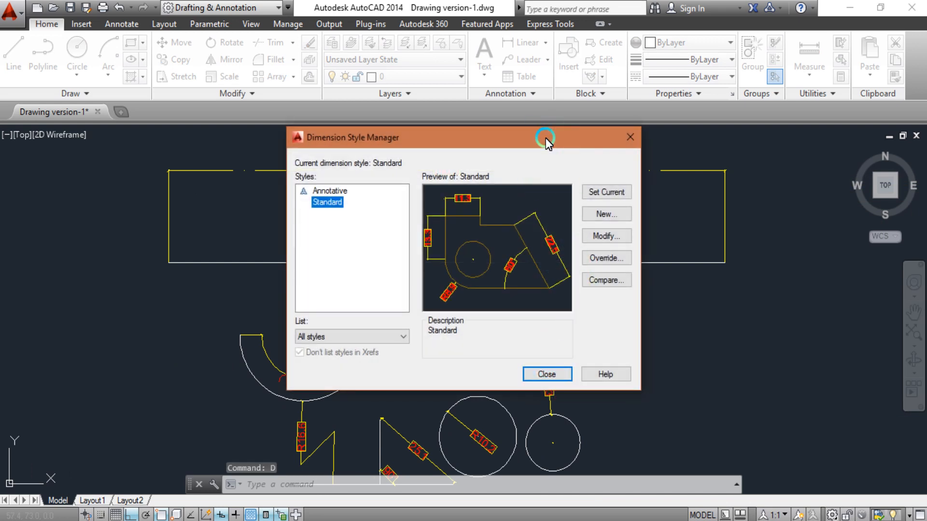
pyautogui.moveTo(545, 138); pyautogui.dragTo(684, 206)
pyautogui.click(754, 306)
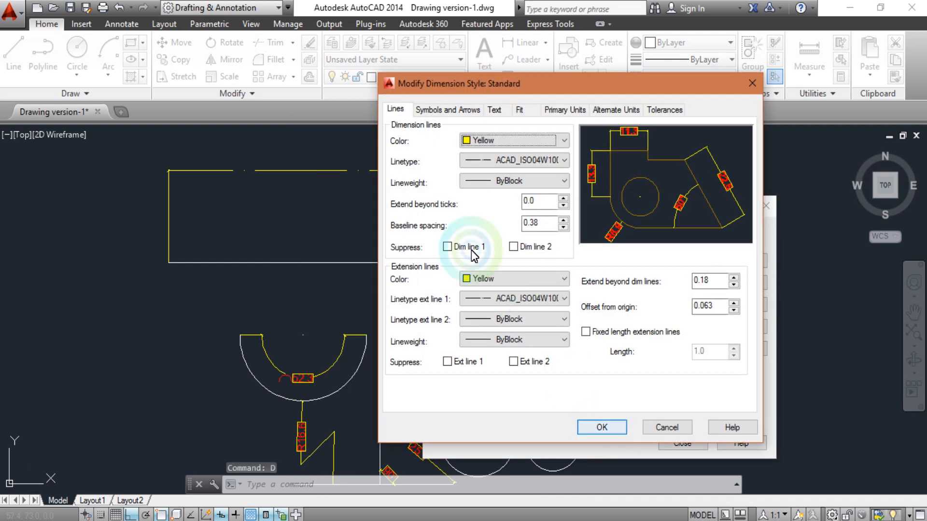
# Step: Set the Standard style's dimension line color to DIC 411 from the DIC COLOR GUIDE(R) color book
pyautogui.click(537, 139)
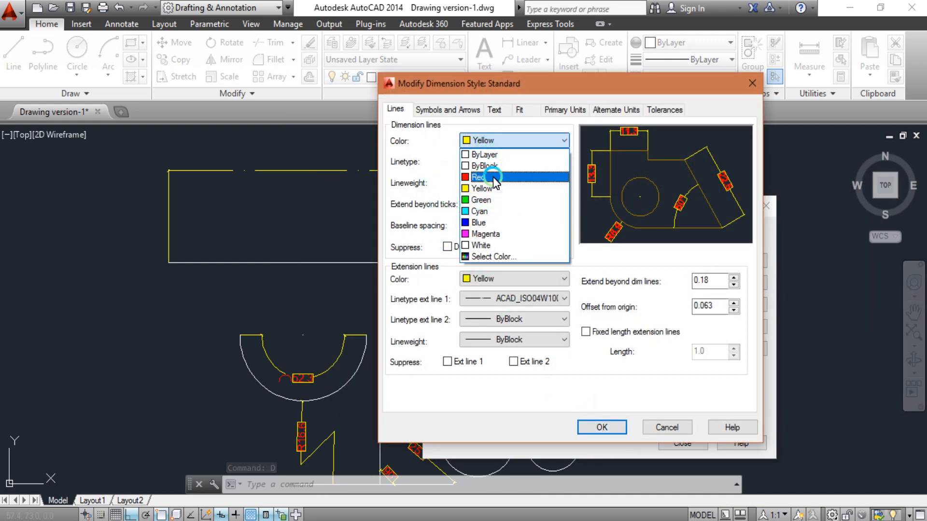
pyautogui.click(503, 258)
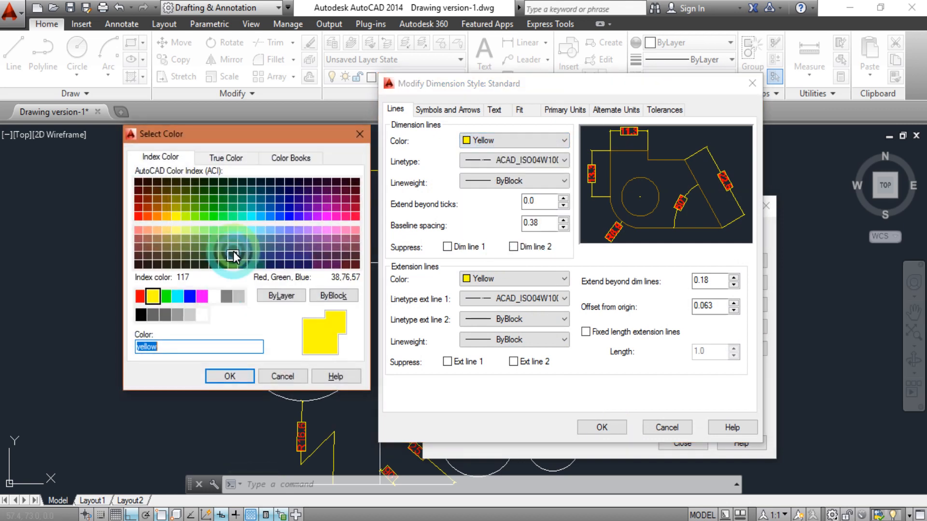
pyautogui.click(288, 162)
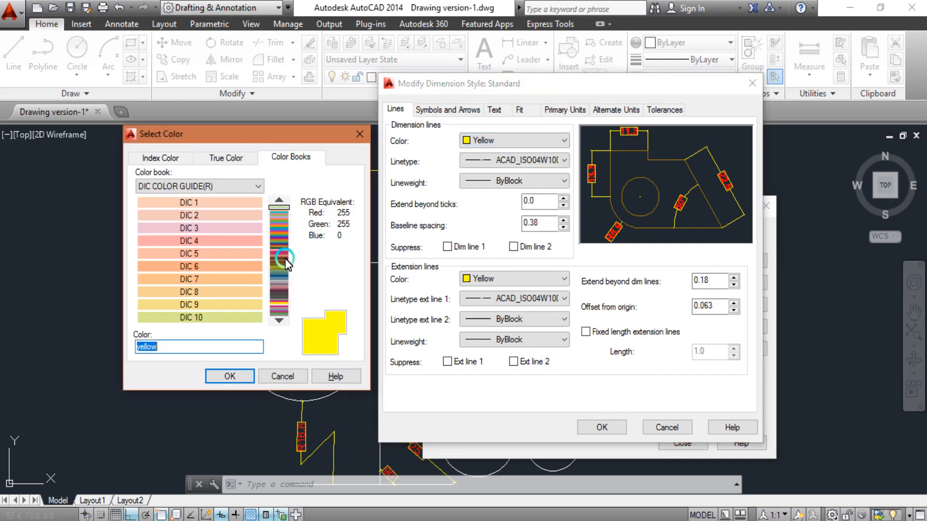
pyautogui.click(284, 261)
pyautogui.click(227, 238)
pyautogui.click(233, 229)
pyautogui.click(233, 243)
pyautogui.click(278, 276)
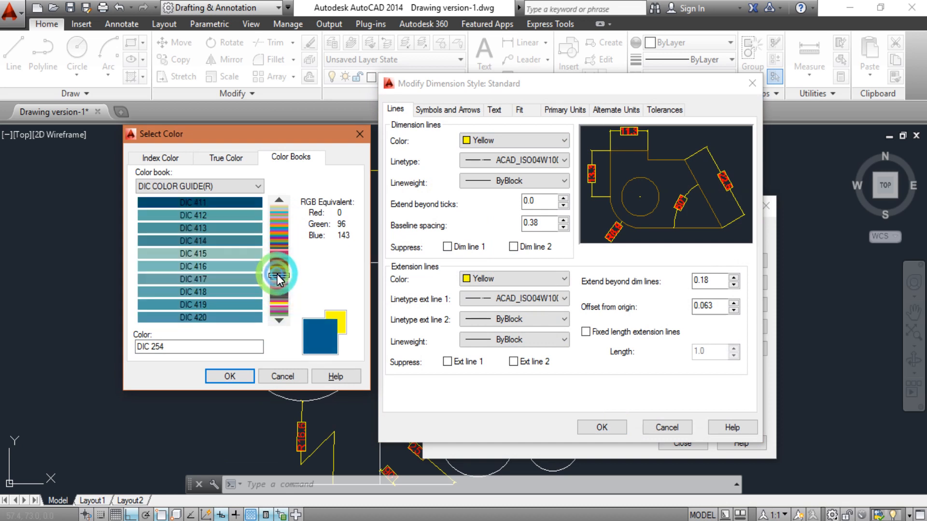
pyautogui.click(227, 202)
pyautogui.click(242, 377)
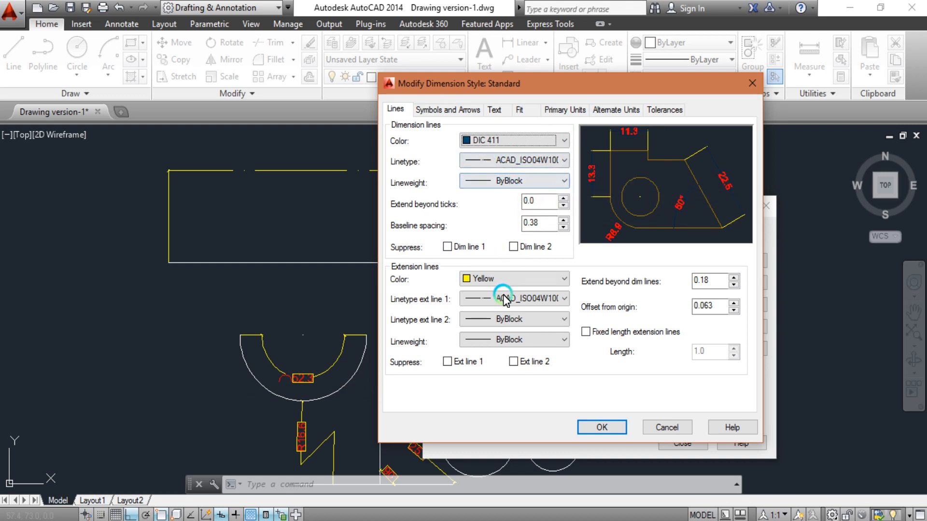
# Step: Set the extension line color to DIC 411 from the DIC COLOR GUIDE(R) color book as well
pyautogui.click(485, 279)
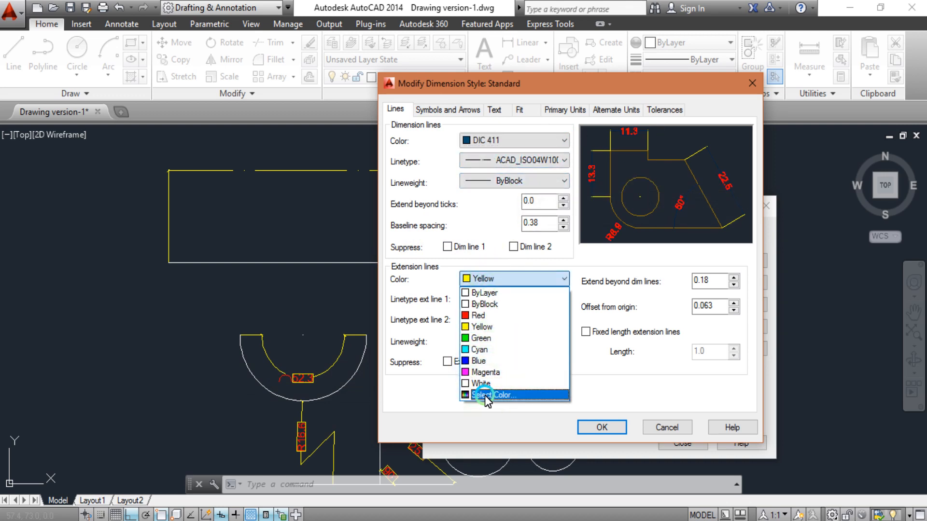
pyautogui.click(488, 395)
pyautogui.click(278, 159)
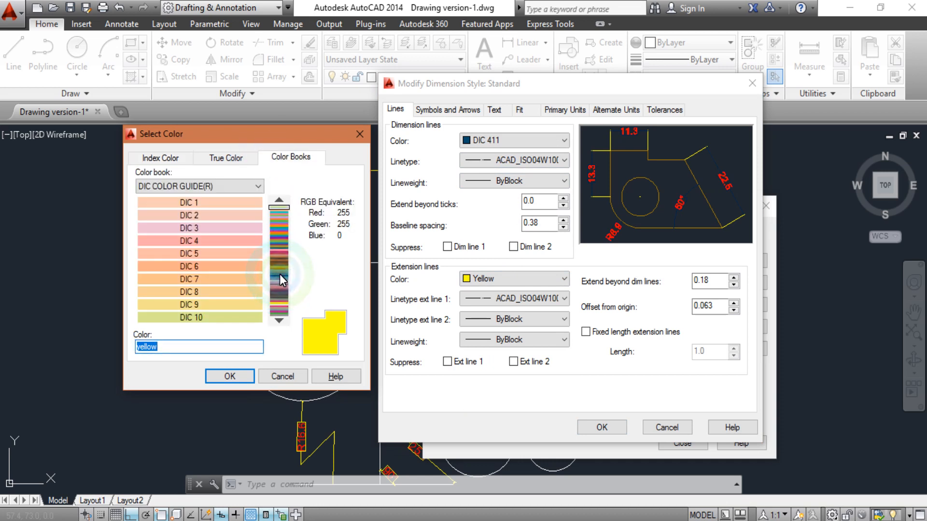
pyautogui.click(283, 277)
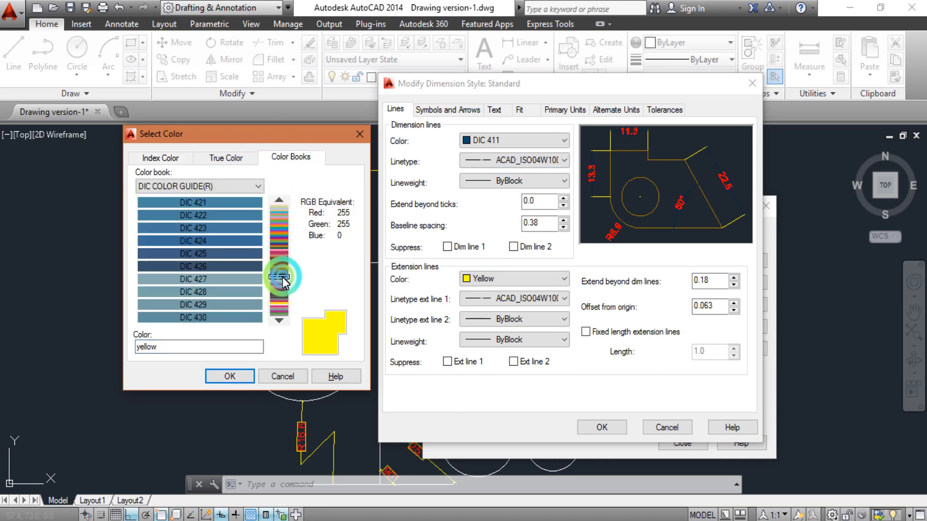
pyautogui.click(277, 198)
pyautogui.click(244, 207)
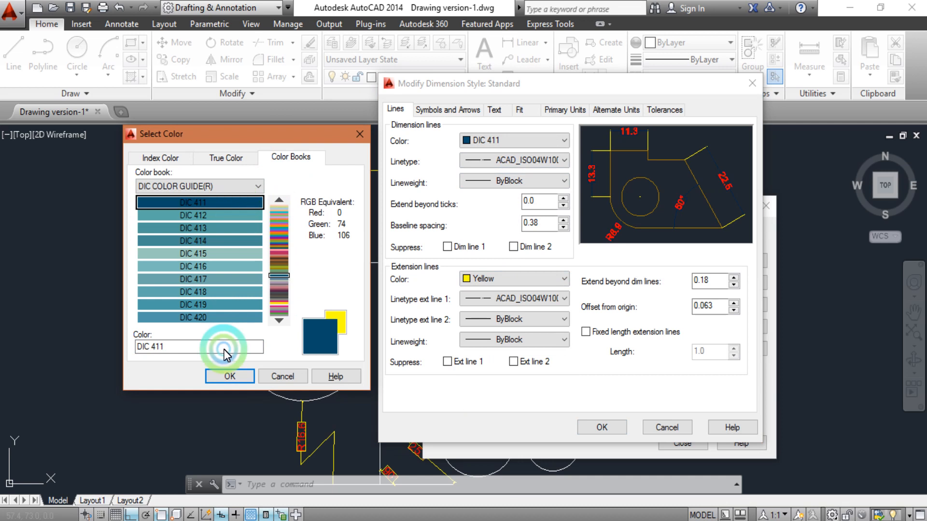
pyautogui.click(236, 376)
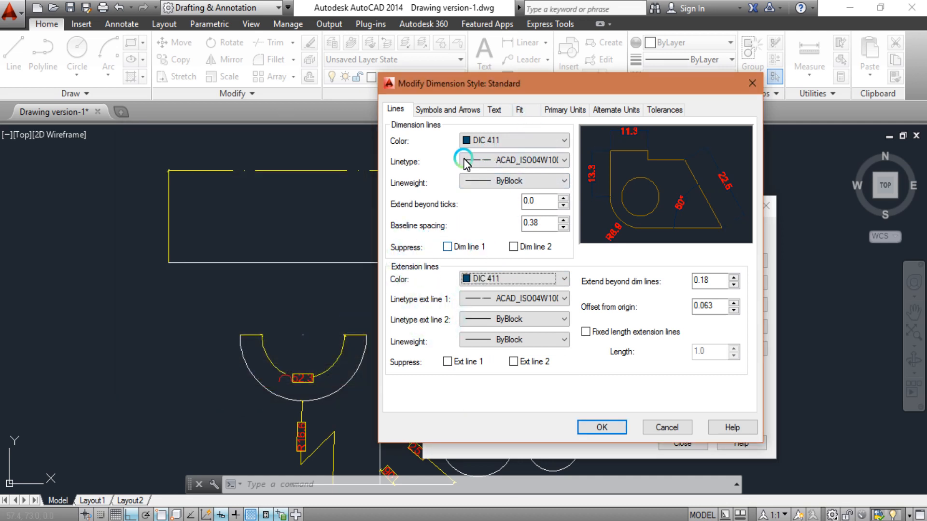
# Step: Set the Standard style's dimension text color to Green, apply the style changes and finish managing dimension styles
pyautogui.click(454, 111)
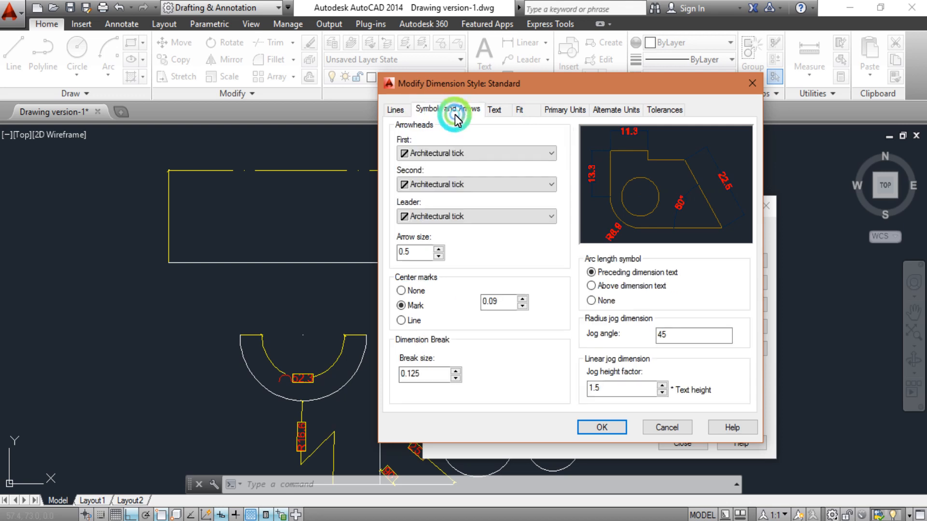
pyautogui.click(494, 109)
pyautogui.click(502, 168)
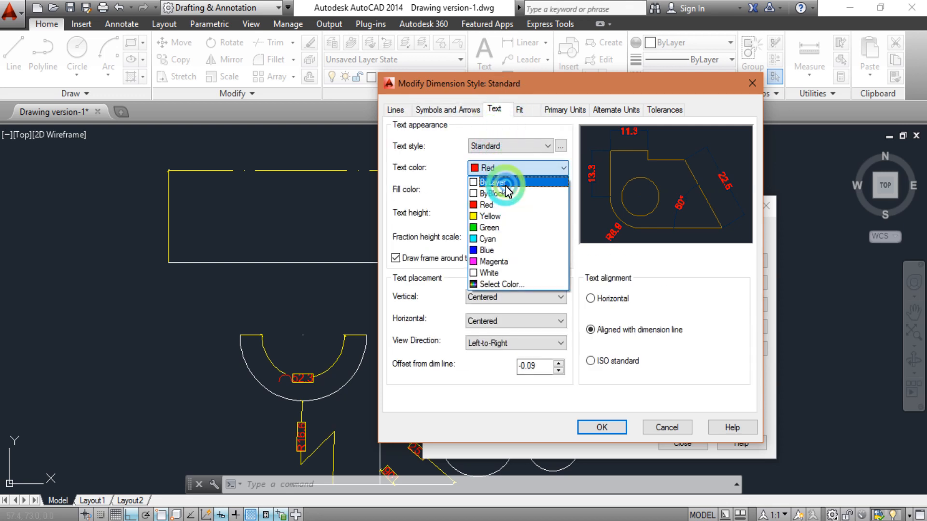
pyautogui.click(482, 229)
pyautogui.click(497, 304)
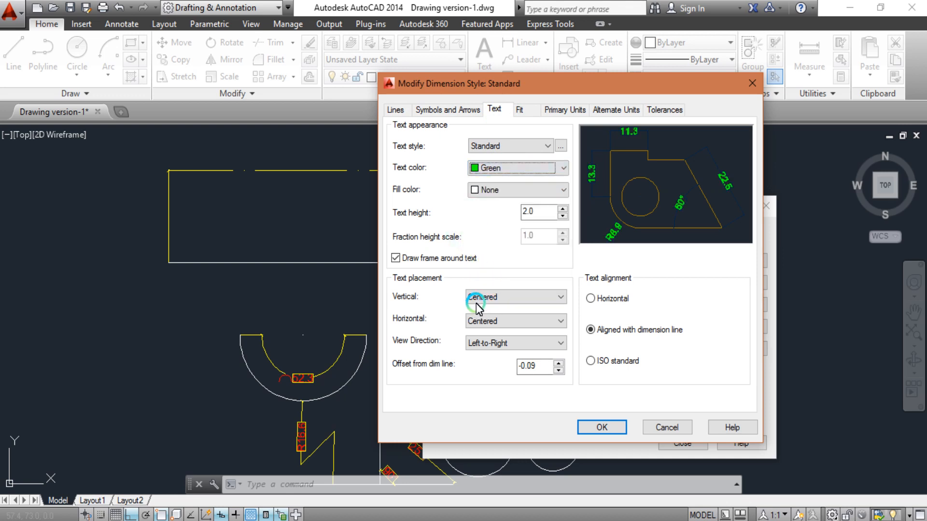
pyautogui.click(603, 428)
pyautogui.click(681, 444)
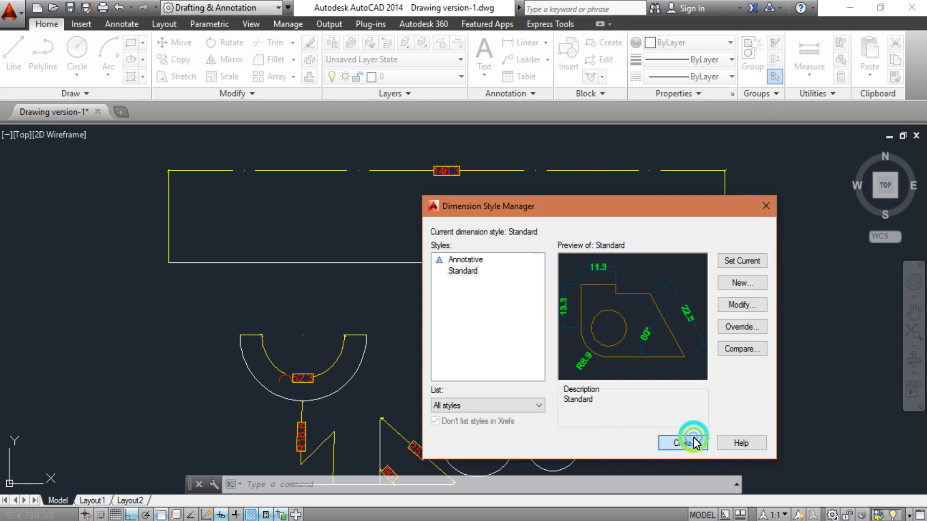
# Step: Examine the recolored dimensions on the triangle and circles, and the long dimension above them
pyautogui.moveTo(527, 308)
pyautogui.mouseDown(button='middle')
pyautogui.moveTo(519, 239)
pyautogui.moveTo(539, 188)
pyautogui.mouseUp(button='middle')
pyautogui.scroll(7, 440, 359)
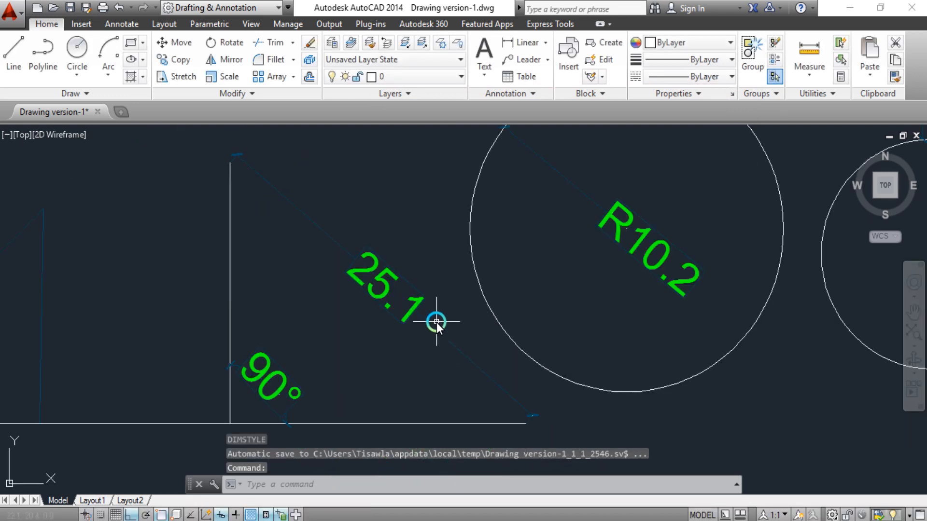
pyautogui.scroll(-3, 410, 331)
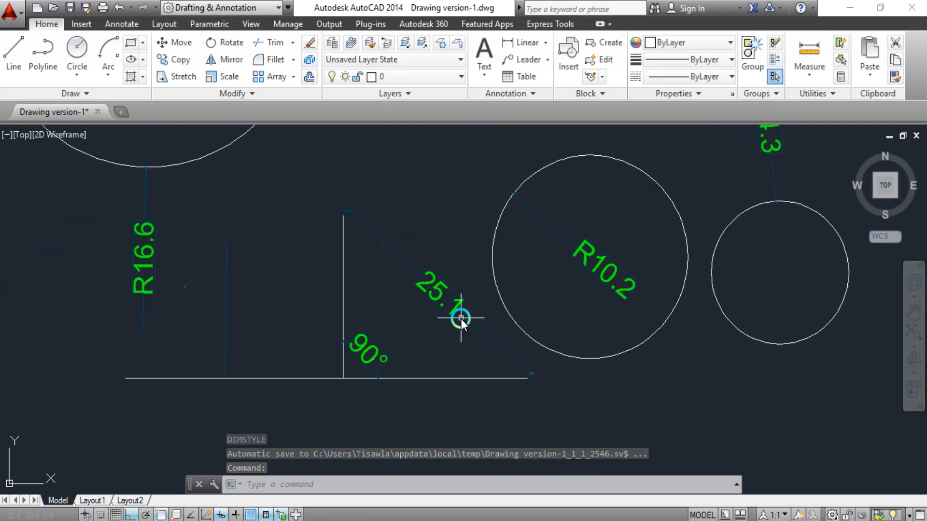
pyautogui.scroll(-3, 461, 319)
pyautogui.moveTo(482, 240); pyautogui.dragTo(470, 343, button='middle')
pyautogui.scroll(1, 473, 235)
pyautogui.scroll(4, 459, 255)
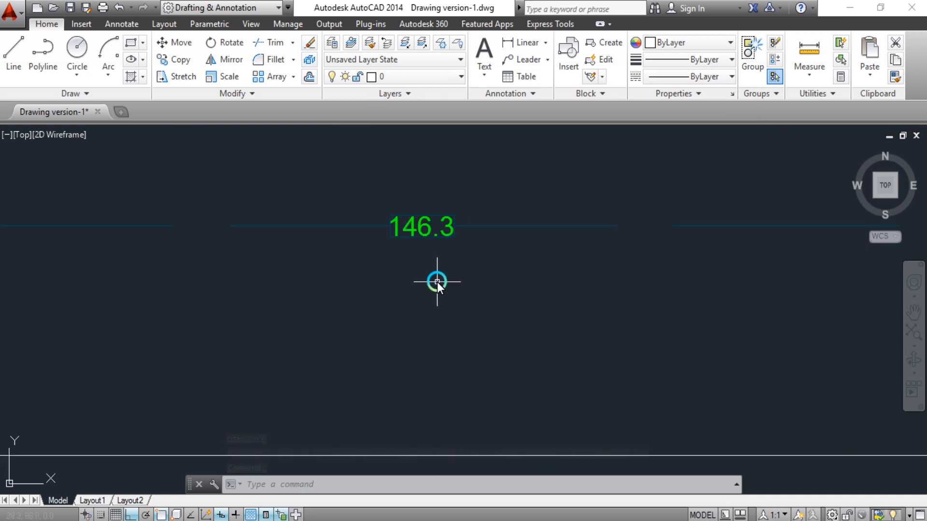
pyautogui.scroll(-4, 437, 265)
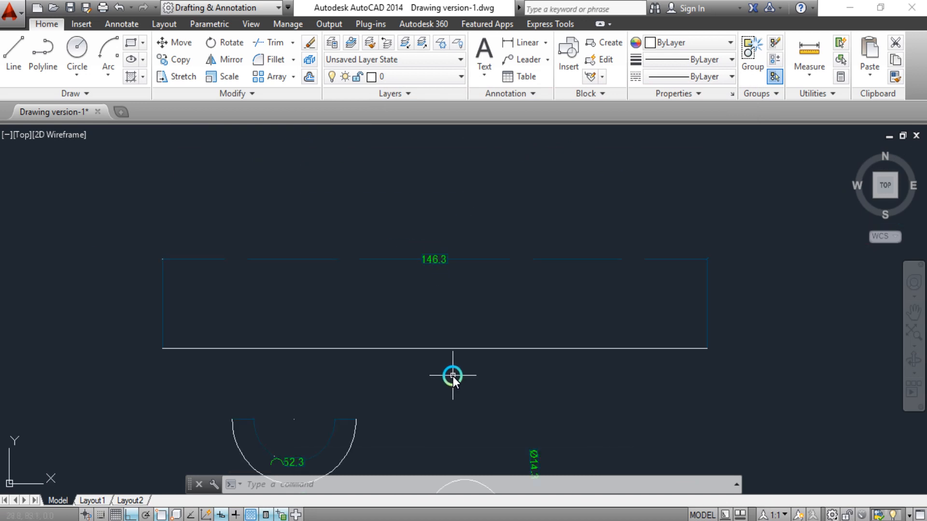
# Step: Inspect the recolored dimensions of the lower shapes up close, including the triangle's 90° angular dimension
pyautogui.moveTo(451, 375); pyautogui.dragTo(504, 186, button='middle')
pyautogui.scroll(6, 338, 250)
pyautogui.moveTo(350, 304); pyautogui.dragTo(414, 236, button='middle')
pyautogui.scroll(-4, 409, 265)
pyautogui.scroll(2, 412, 384)
pyautogui.moveTo(410, 378); pyautogui.dragTo(392, 331, button='middle')
pyautogui.moveTo(716, 361)
pyautogui.mouseDown(button='middle')
pyautogui.moveTo(621, 320)
pyautogui.moveTo(592, 337)
pyautogui.mouseUp(button='middle')
pyautogui.scroll(2, 537, 331)
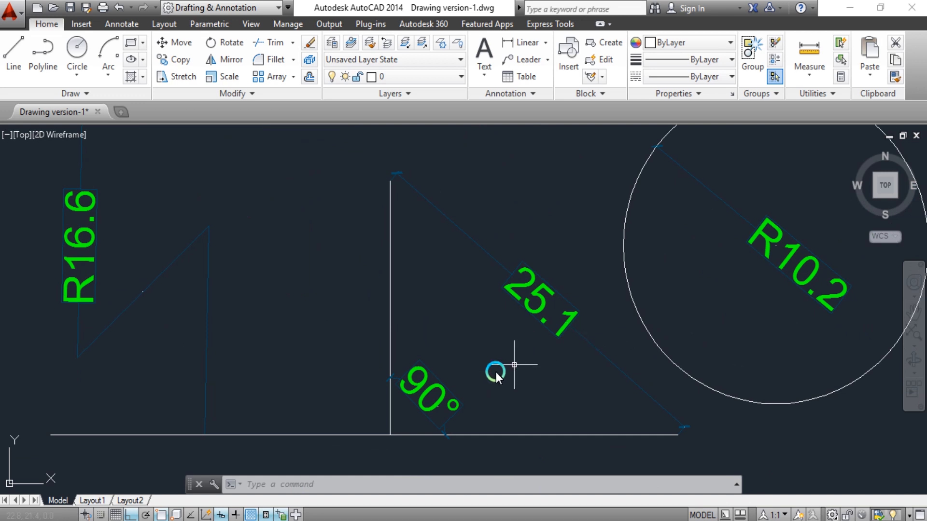
pyautogui.scroll(2, 468, 396)
pyautogui.moveTo(502, 380); pyautogui.dragTo(509, 338, button='middle')
pyautogui.click(467, 353)
pyautogui.click(423, 320)
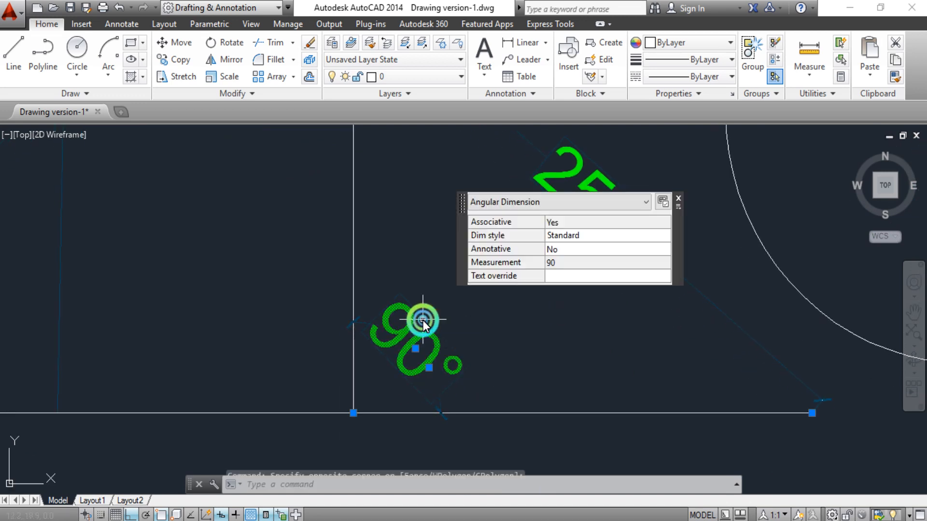
pyautogui.press('Escape')
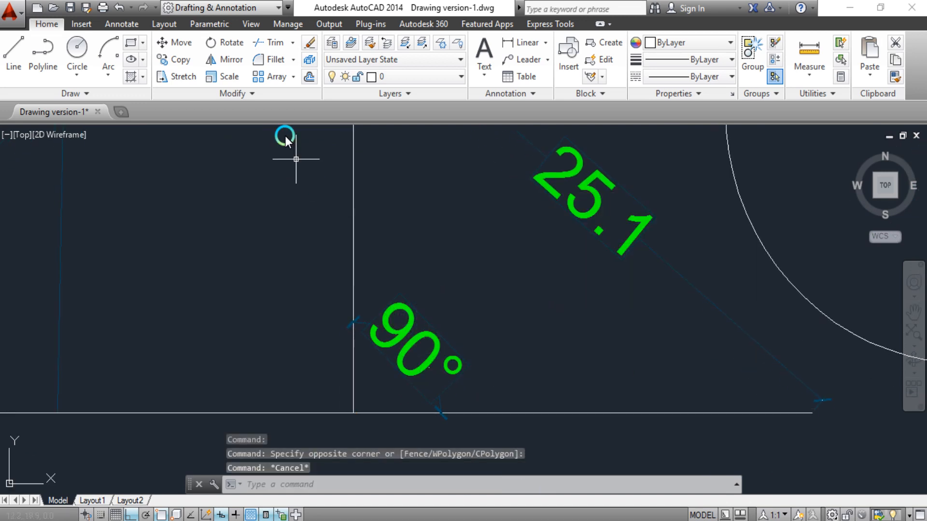
# Step: Add an aligned dimension of about 6.1 from the triangle's vertical side to the base line on its left
pyautogui.click(138, 33)
pyautogui.click(255, 70)
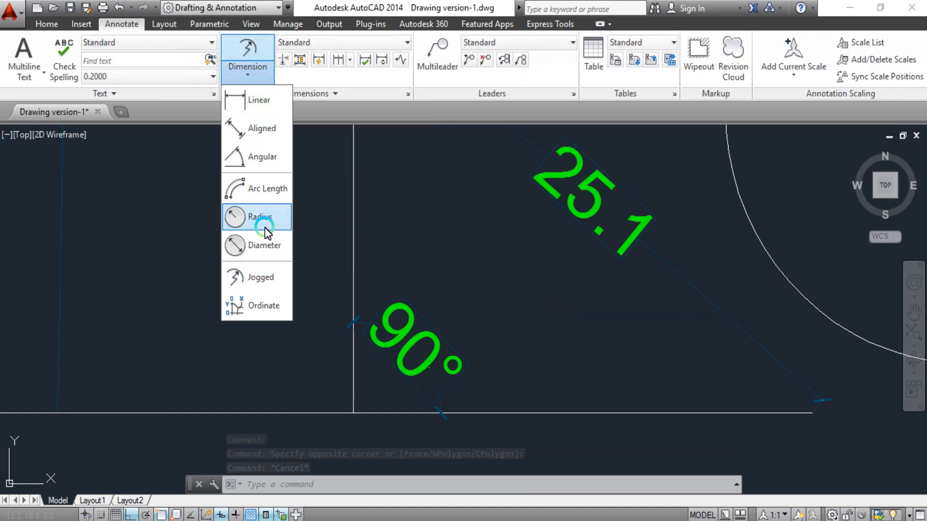
pyautogui.click(253, 131)
pyautogui.click(352, 287)
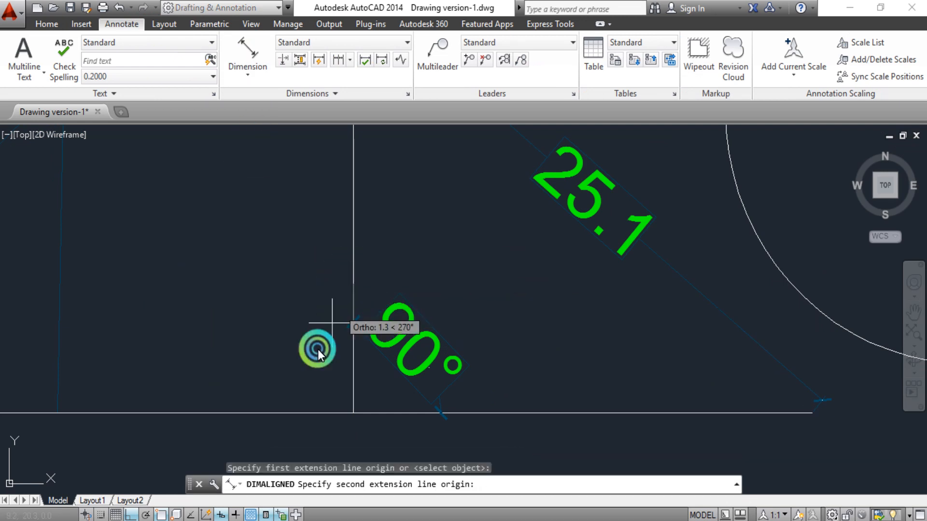
pyautogui.click(274, 414)
pyautogui.click(285, 330)
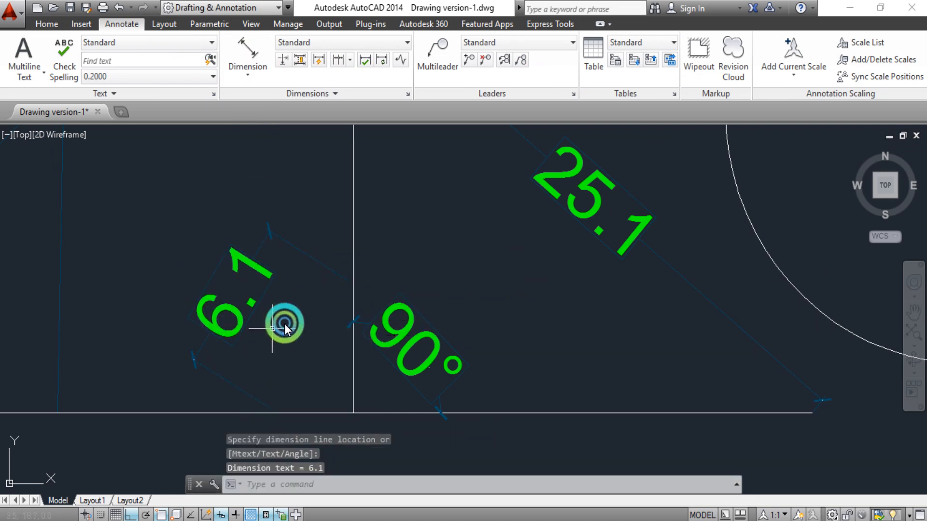
pyautogui.moveTo(378, 247); pyautogui.dragTo(429, 283, button='middle')
pyautogui.press('Return')
pyautogui.press('Escape')
pyautogui.press('Escape')
# Step: Review the dimensions across the whole drawing, from the long line down to the small shapes
pyautogui.scroll(-8, 435, 250)
pyautogui.scroll(-1, 435, 250)
pyautogui.scroll(1, 509, 213)
pyautogui.moveTo(515, 252); pyautogui.dragTo(521, 364, button='middle')
pyautogui.scroll(-1, 525, 309)
pyautogui.moveTo(525, 308)
pyautogui.mouseDown(button='middle')
pyautogui.moveTo(527, 330)
pyautogui.moveTo(525, 281)
pyautogui.mouseUp(button='middle')
pyautogui.scroll(2, 531, 253)
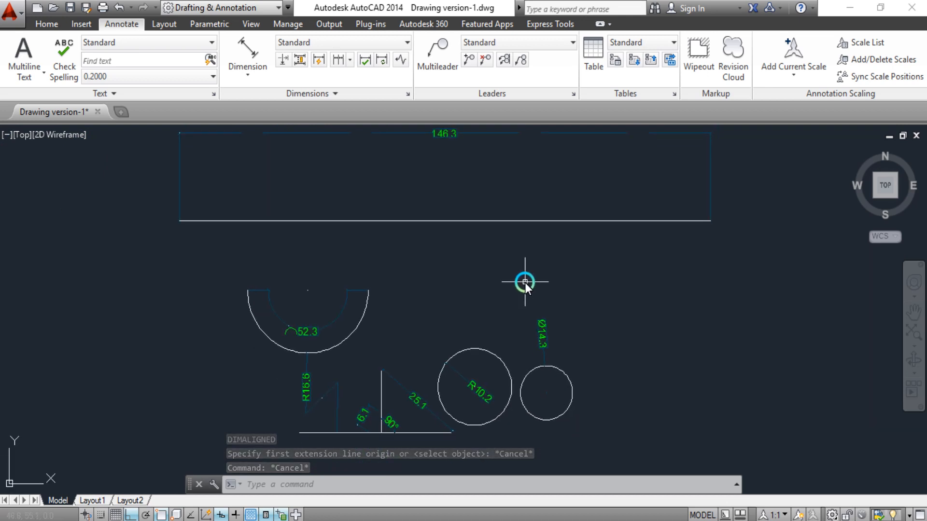